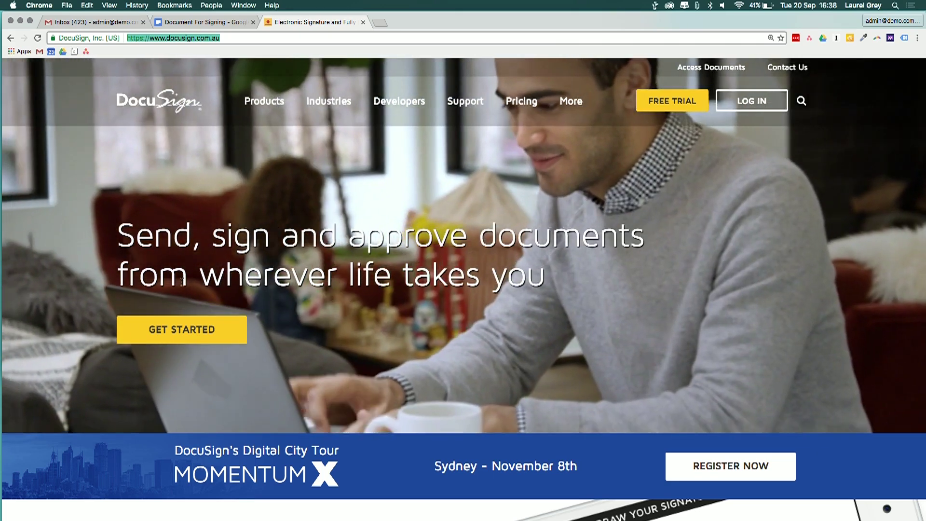
pyautogui.press('super+l')
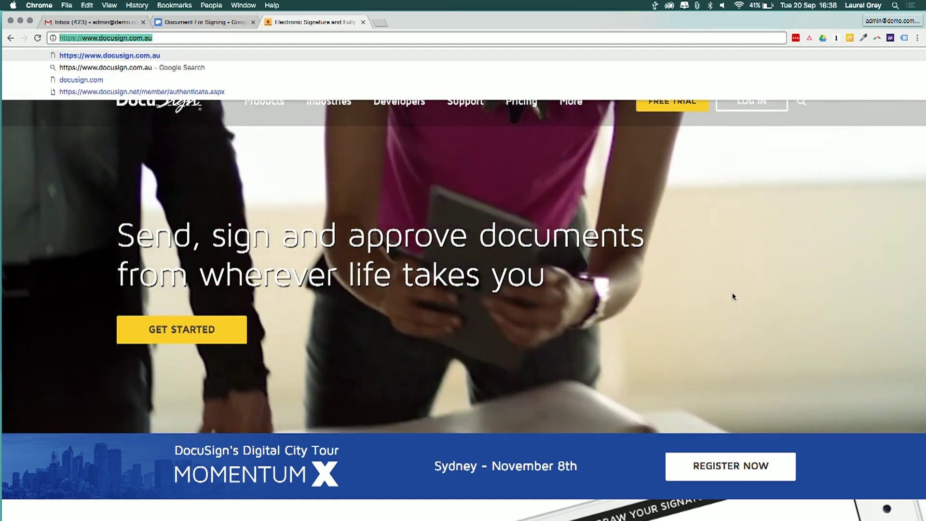
pyautogui.click(752, 294)
pyautogui.scroll(-6, 772, 295)
pyautogui.scroll(-3, 463, 289)
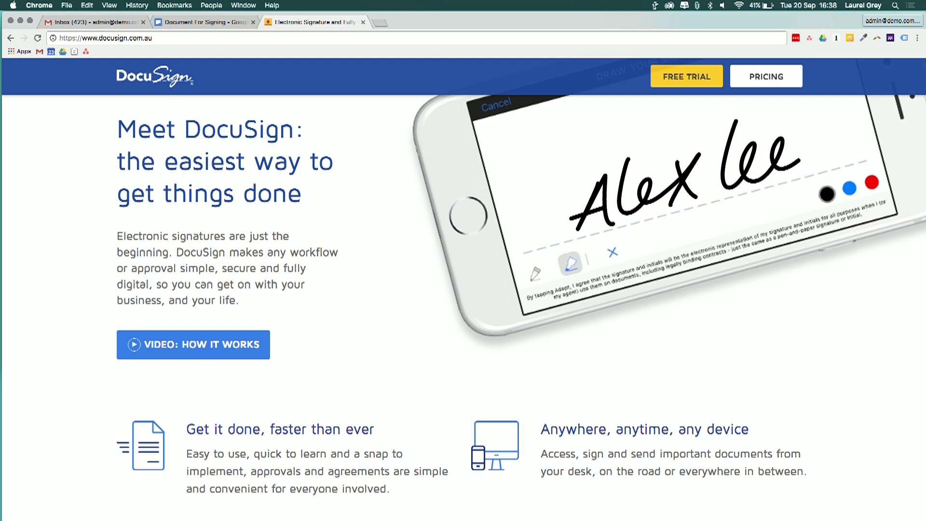
pyautogui.scroll(-5, 463, 289)
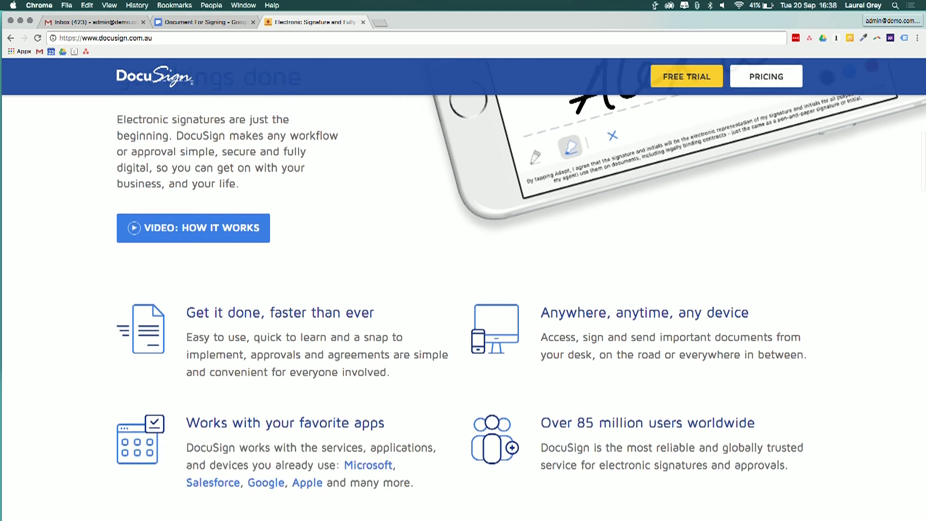
pyautogui.scroll(-1, 463, 289)
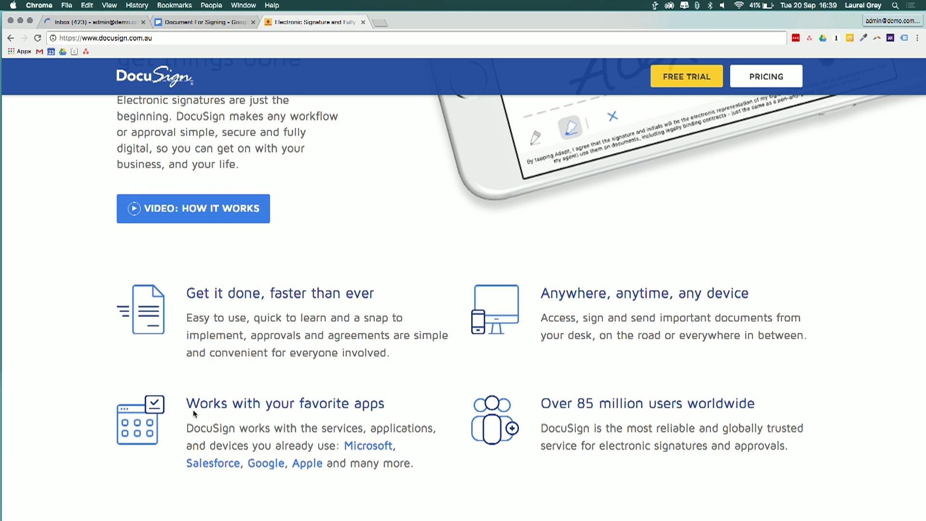
pyautogui.moveTo(193, 402); pyautogui.dragTo(382, 402)
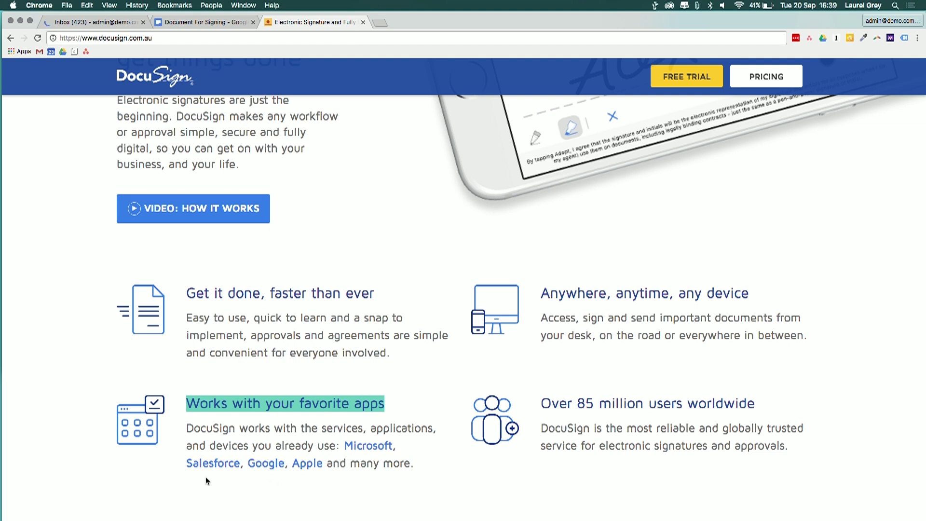
pyautogui.click(718, 430)
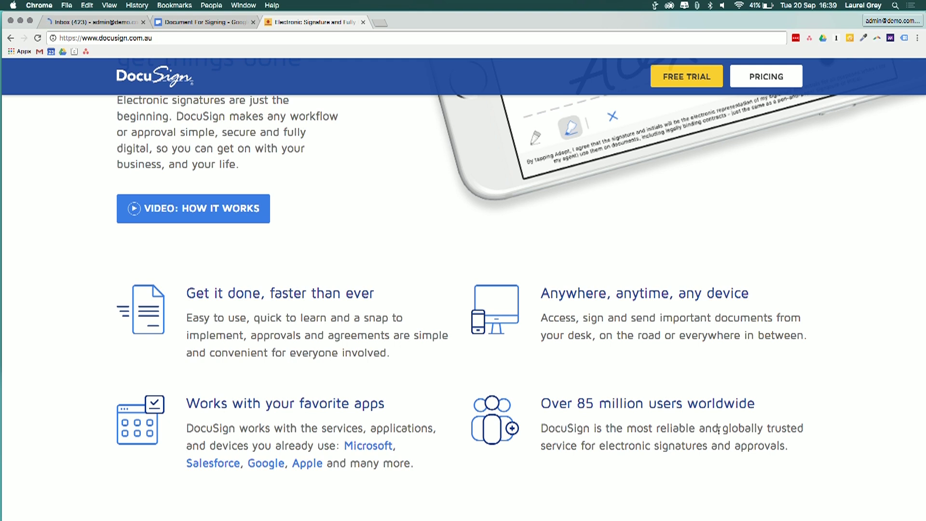
pyautogui.scroll(-9, 718, 431)
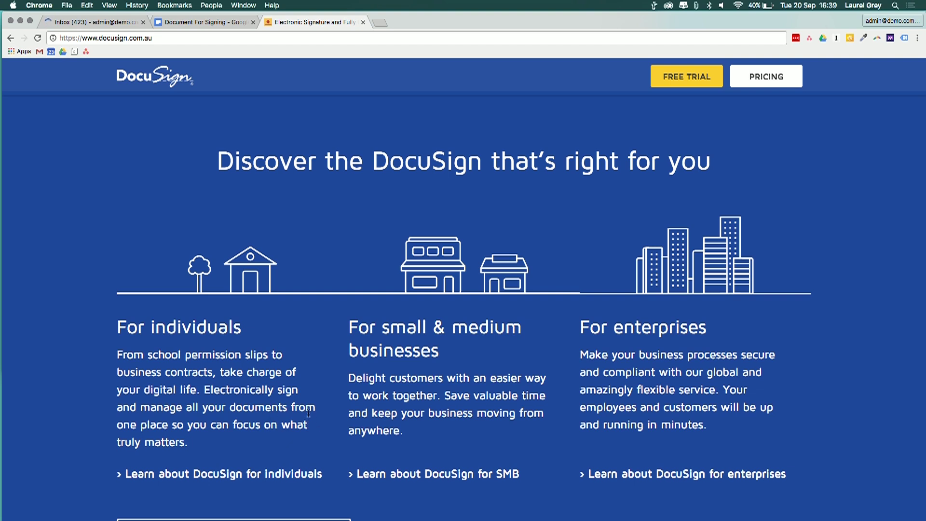
pyautogui.scroll(-10, 308, 412)
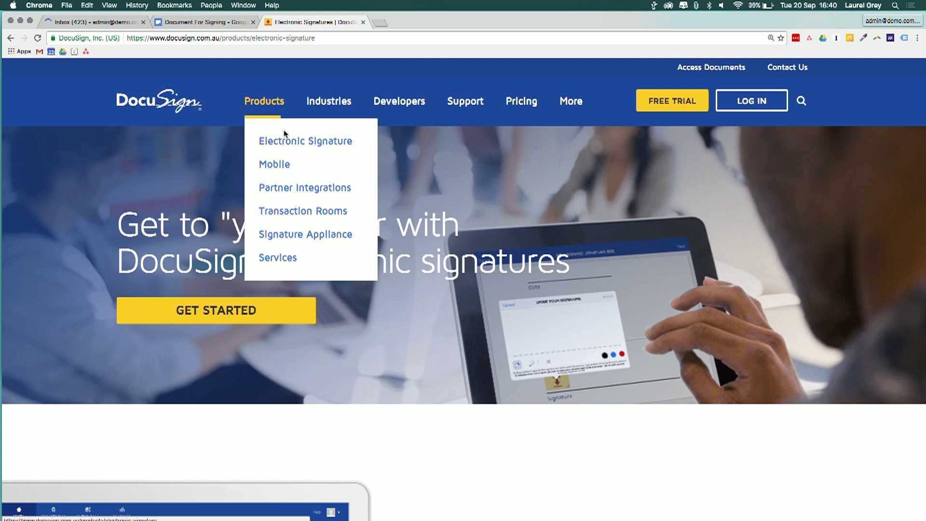
# Step: Scroll through the Electronic Signature page's 'Go fully digital' and 'Sign. Send. Manage.' sections
pyautogui.scroll(-8, 462, 290)
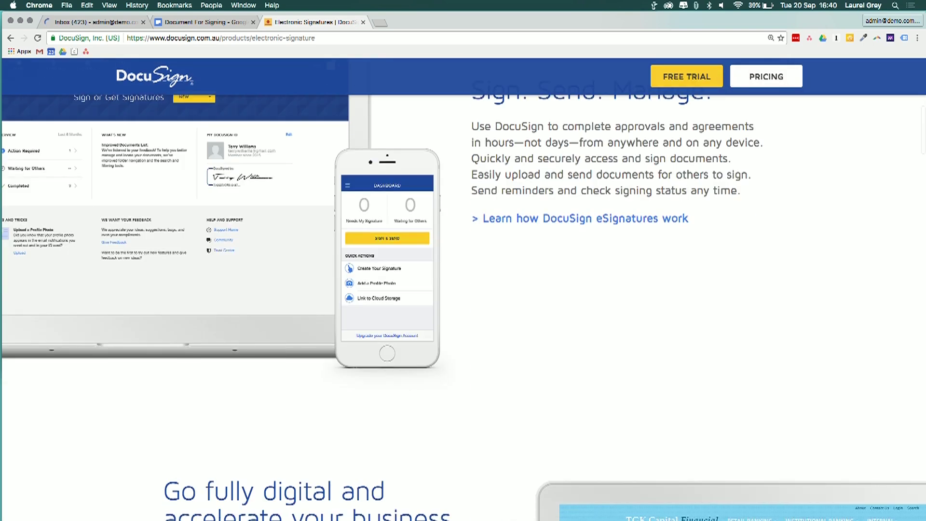
pyautogui.scroll(3, 463, 290)
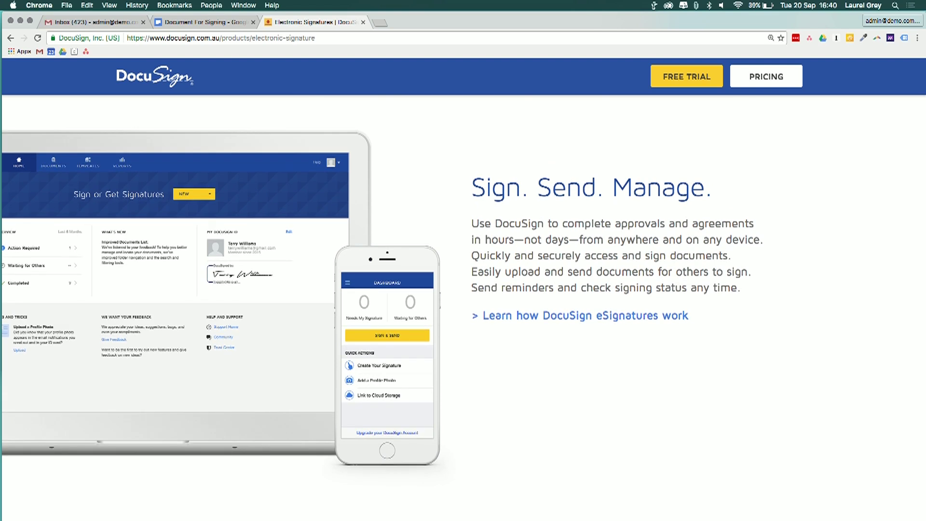
pyautogui.scroll(-1, 461, 285)
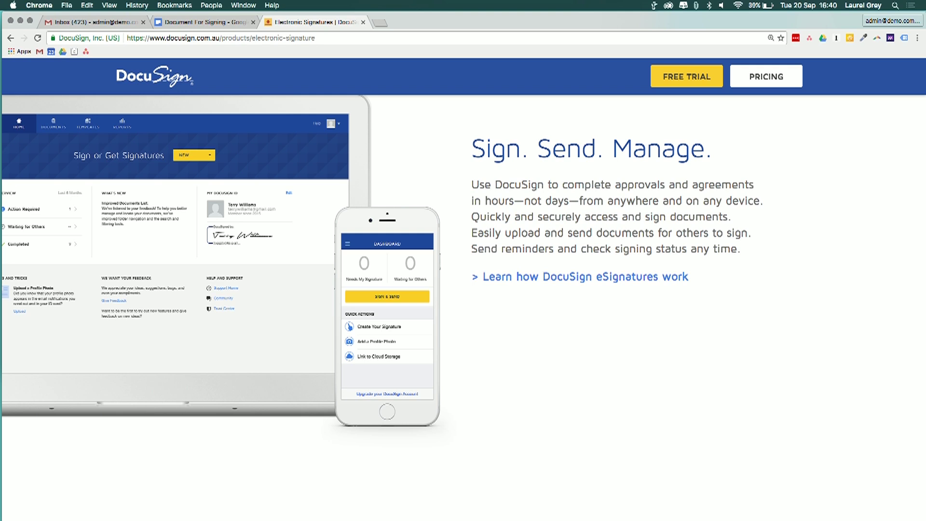
pyautogui.scroll(-10, 462, 284)
pyautogui.scroll(2, 461, 284)
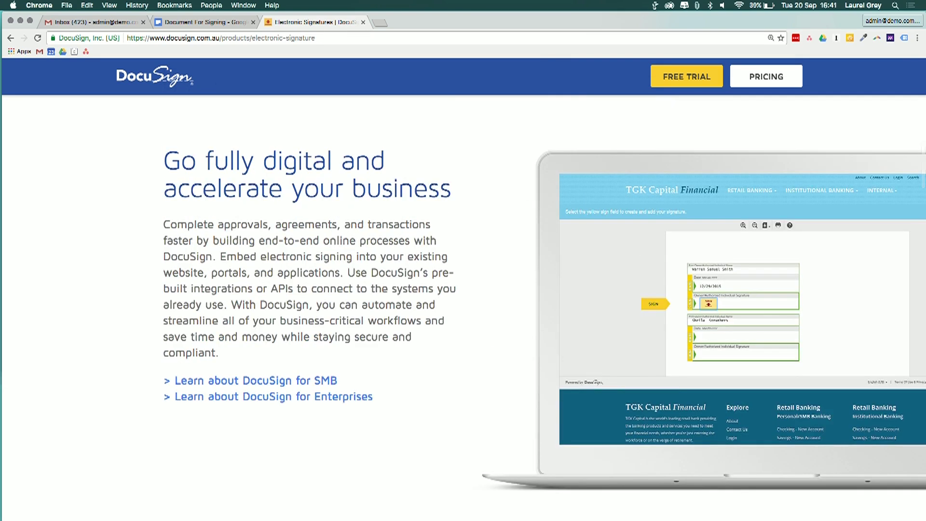
pyautogui.scroll(5, 463, 308)
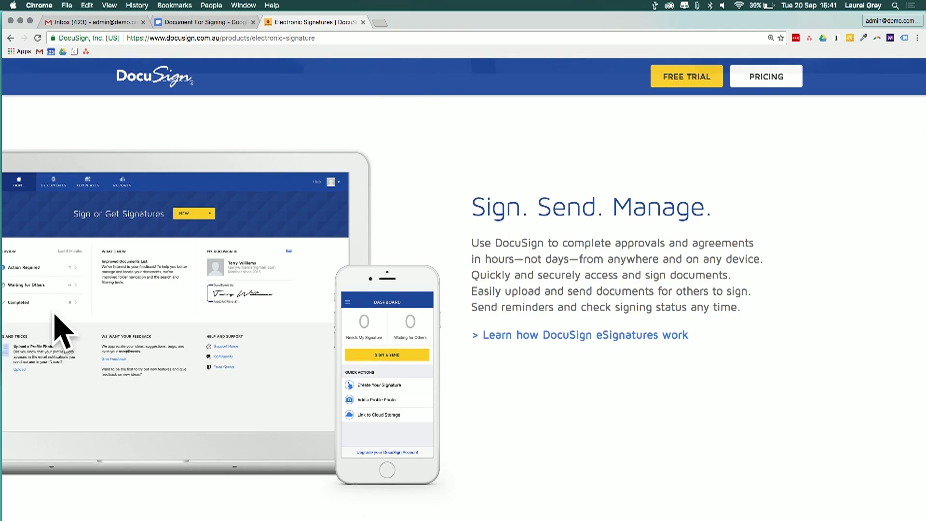
pyautogui.scroll(6, 62, 186)
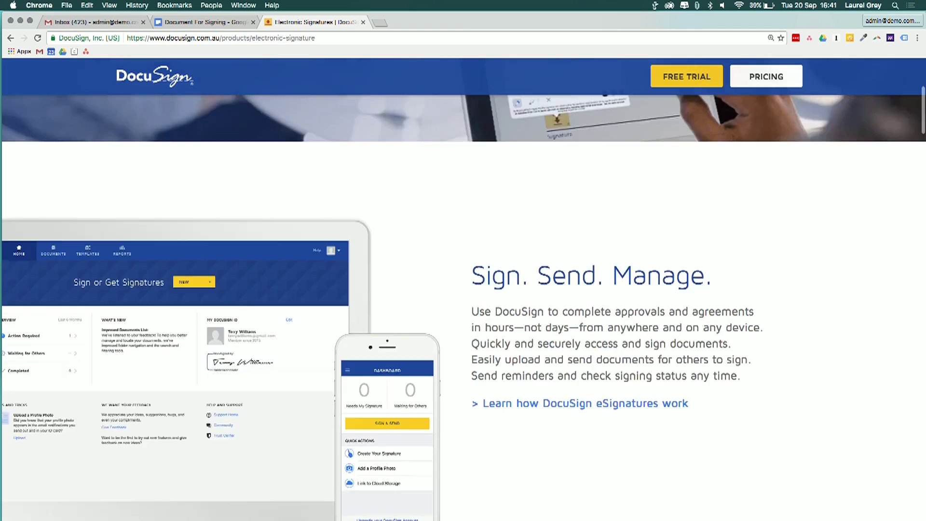
pyautogui.moveTo(250, 96)
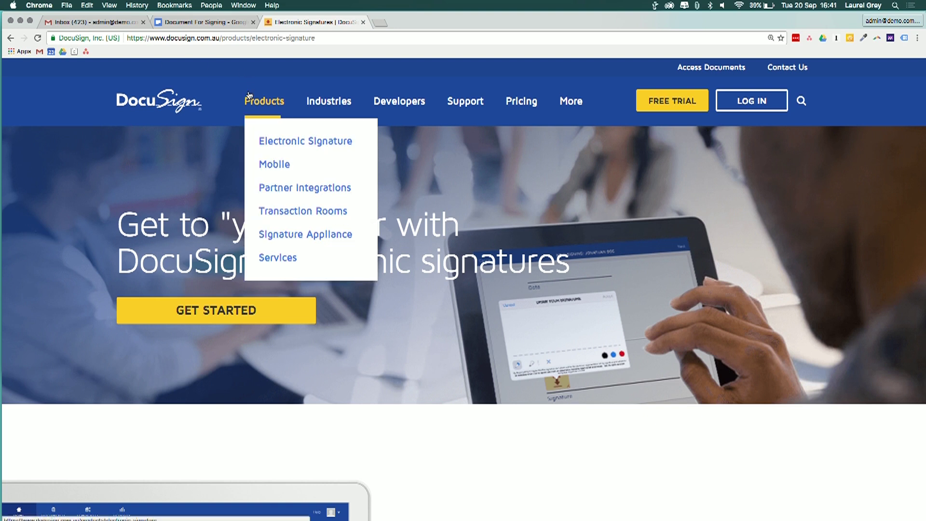
# Step: Review the Mobile page's Personal, Professionals and Enterprise sections, then go to Pricing
pyautogui.click(280, 164)
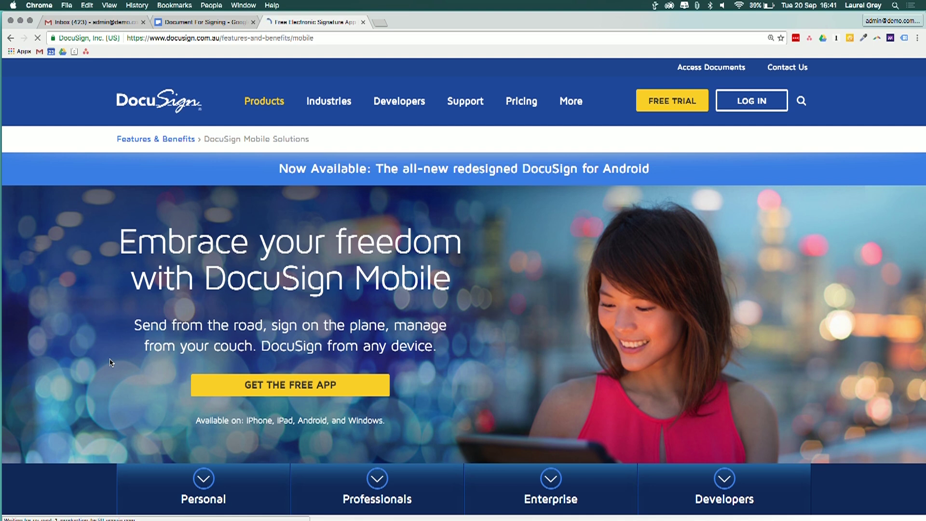
pyautogui.scroll(-5, 109, 361)
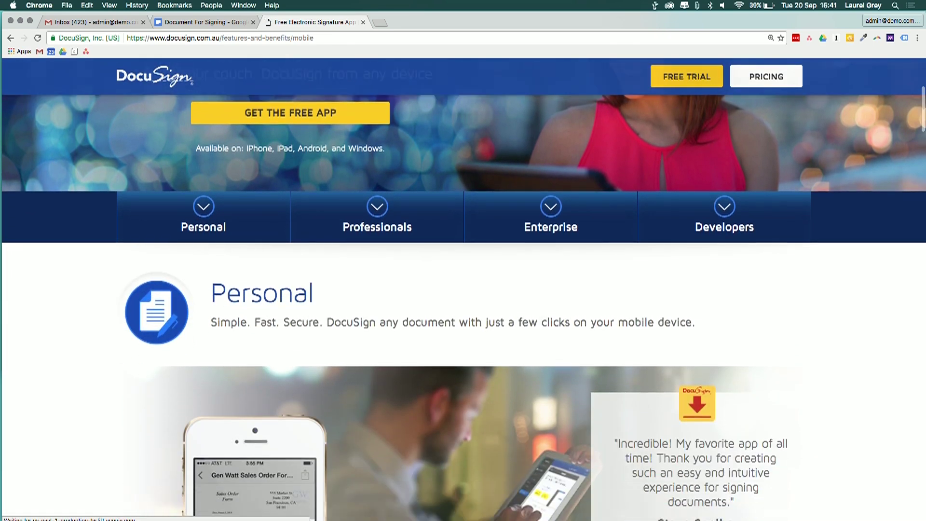
pyautogui.scroll(-10, 463, 304)
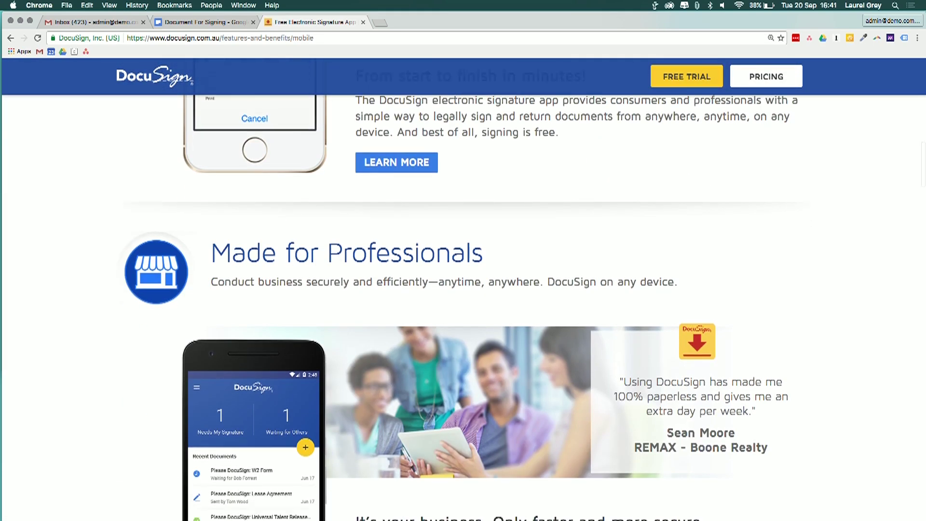
pyautogui.scroll(-3, 463, 309)
pyautogui.scroll(-1, 463, 309)
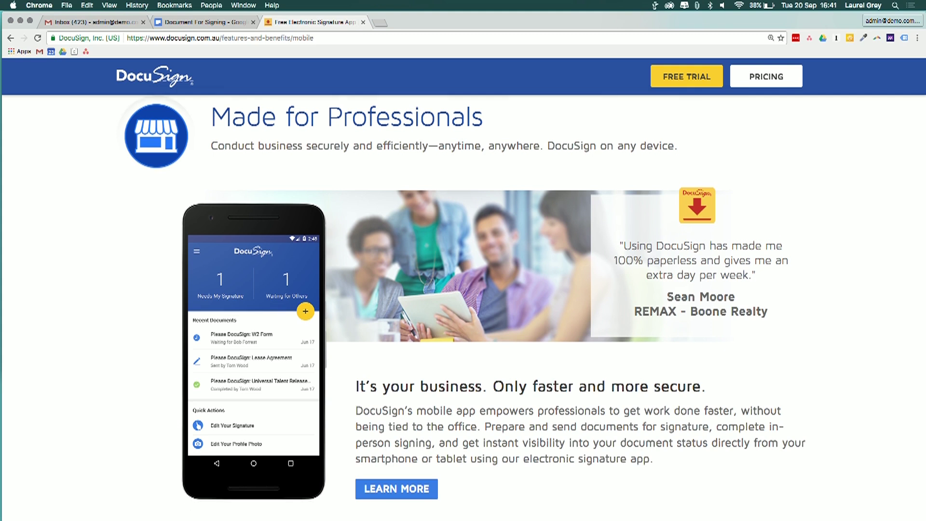
pyautogui.scroll(-3, 463, 309)
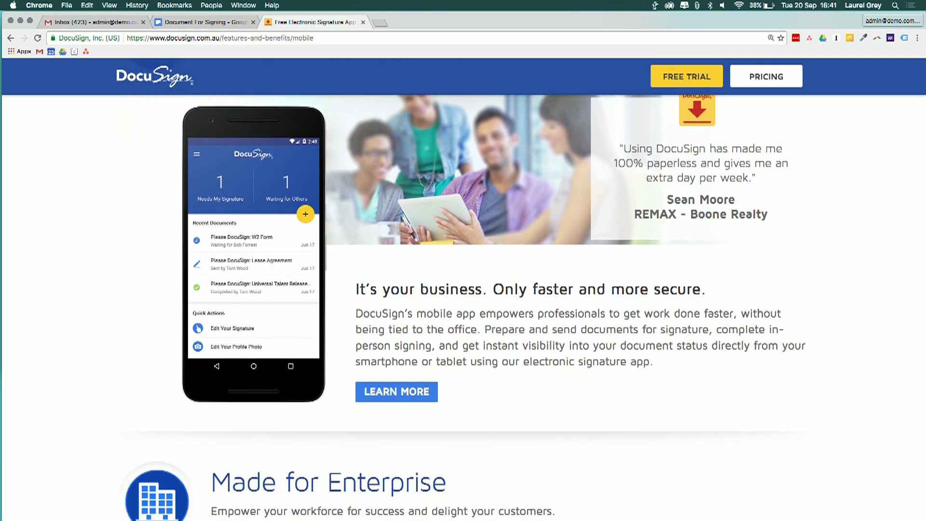
pyautogui.scroll(-10, 463, 309)
pyautogui.scroll(10, 463, 308)
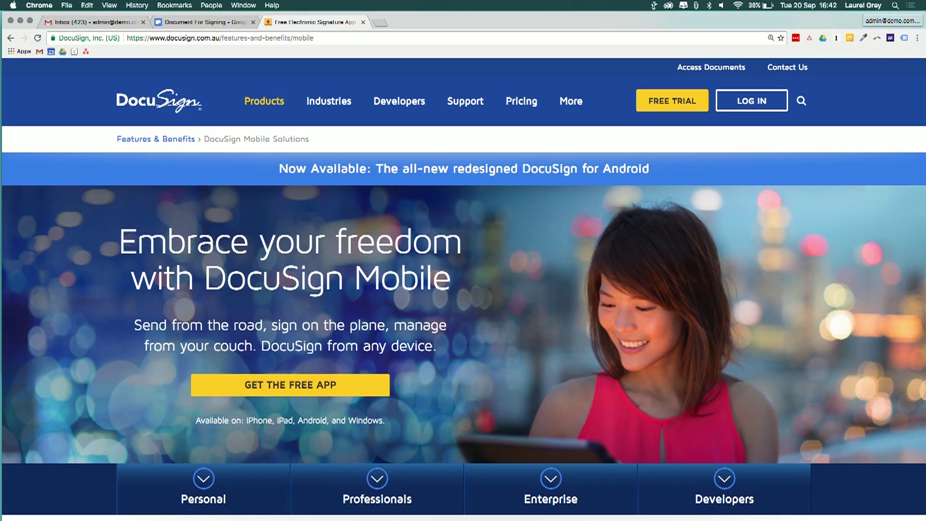
pyautogui.click(519, 100)
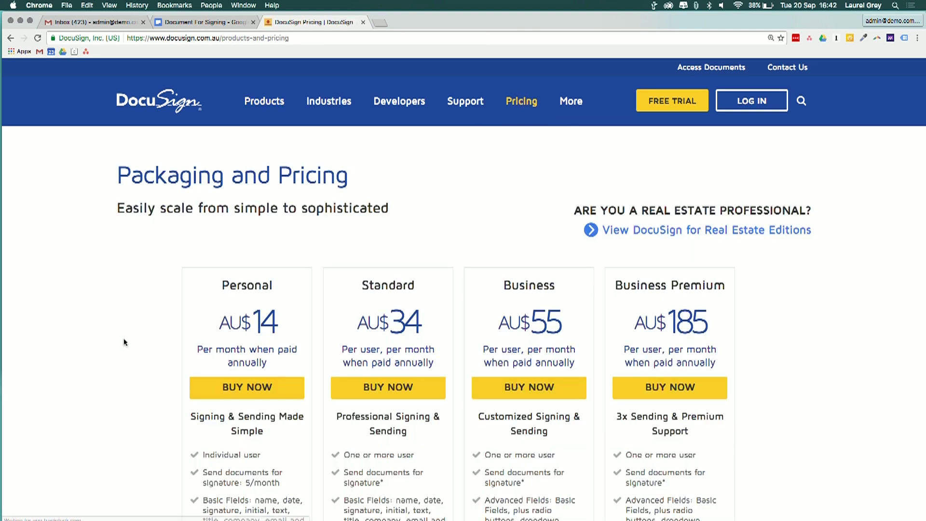
# Step: Scroll through the Personal, Standard, Business and Business Premium plan cards
pyautogui.scroll(-3, 123, 342)
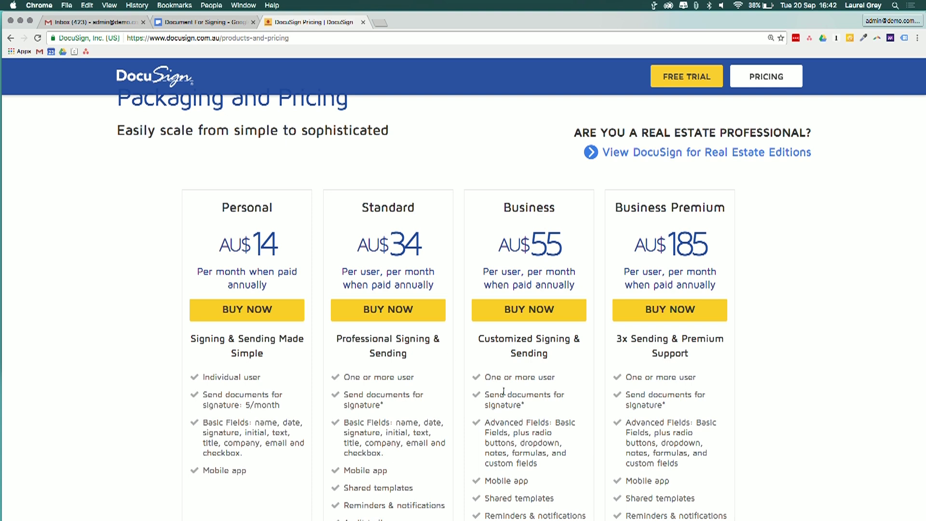
pyautogui.scroll(-2, 427, 405)
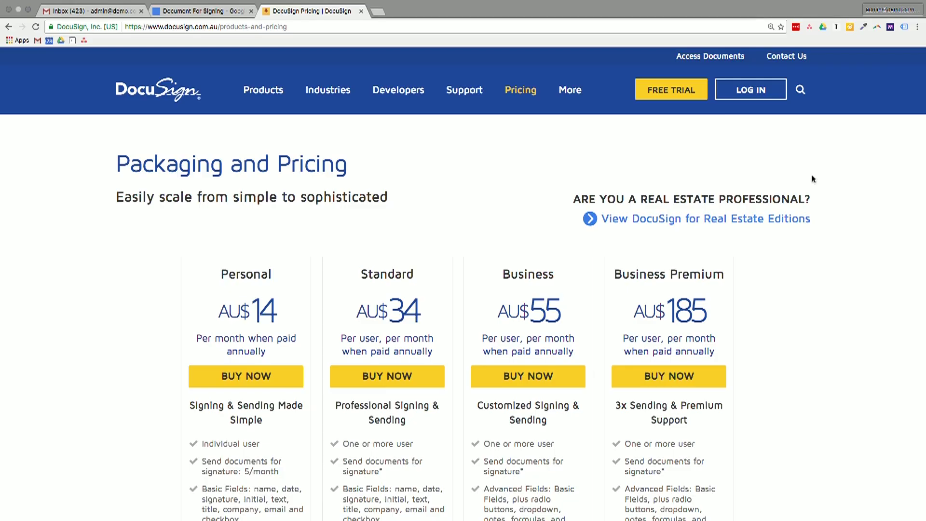
# Step: Start the free-trial sign-up and enter the first name, last name and e-mail address
pyautogui.click(651, 96)
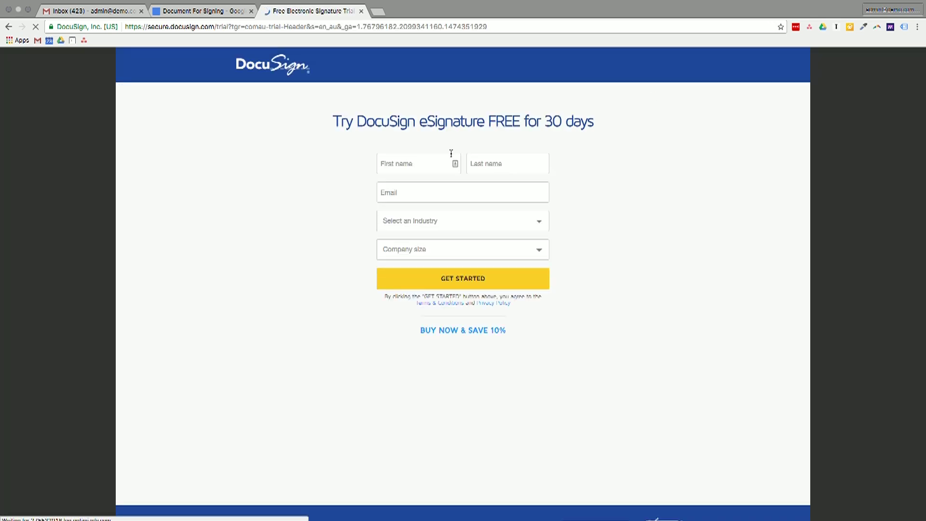
pyautogui.click(433, 160)
pyautogui.press('super+plus')
pyautogui.press('super+plus')
pyautogui.press('super+plus')
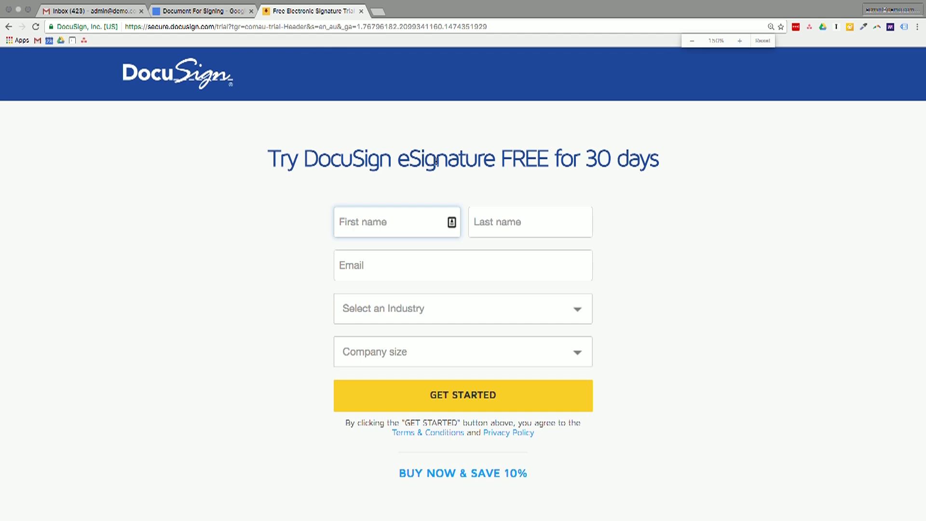
pyautogui.write('Demo')
pyautogui.press('Tab')
pyautogui.write('Company')
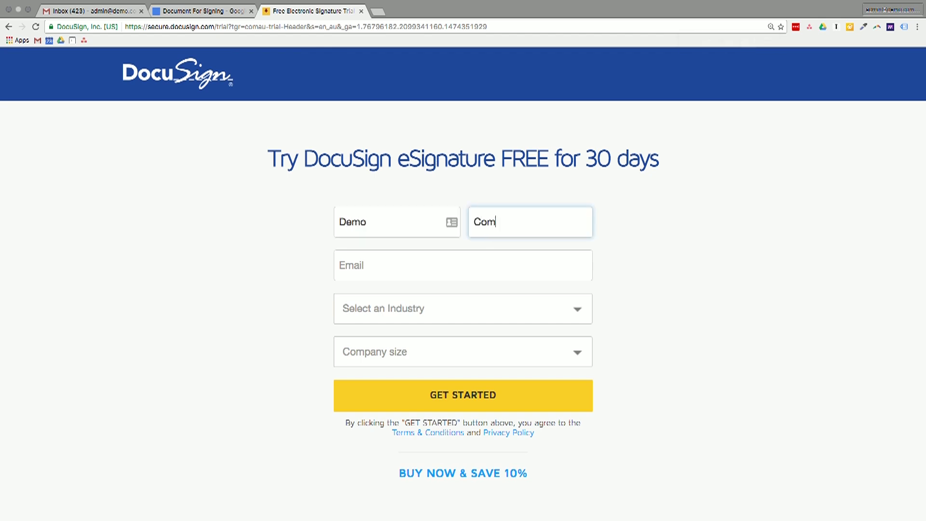
pyautogui.press('Tab')
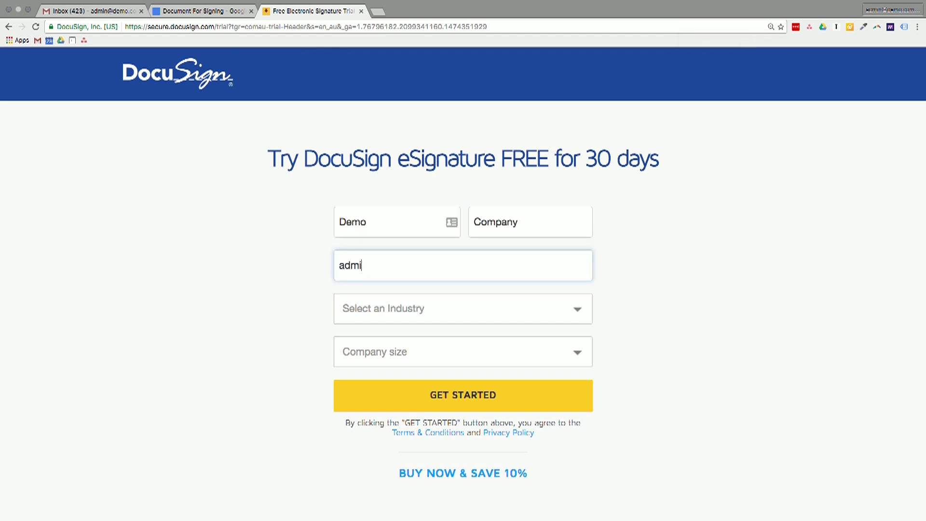
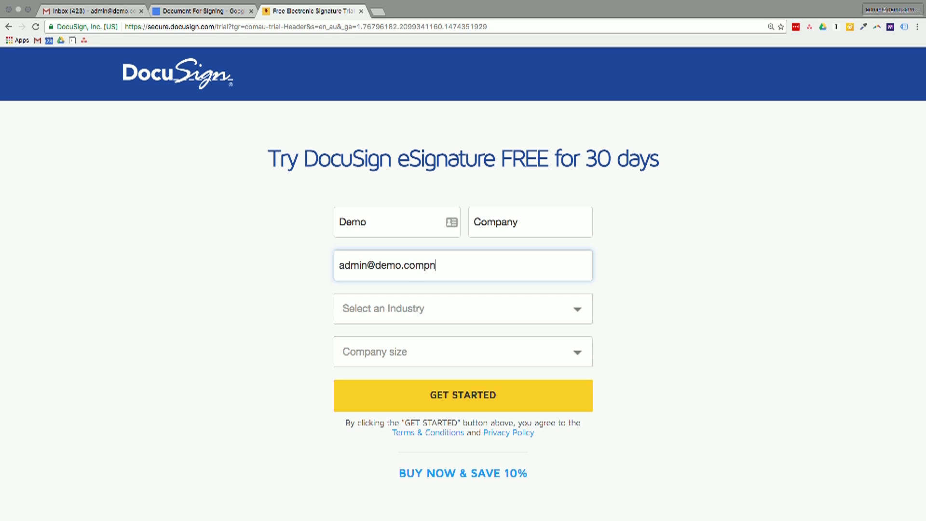
# Step: Choose Accounting & Tax industry and 0-5 employees, then submit the trial form
pyautogui.press('Tab')
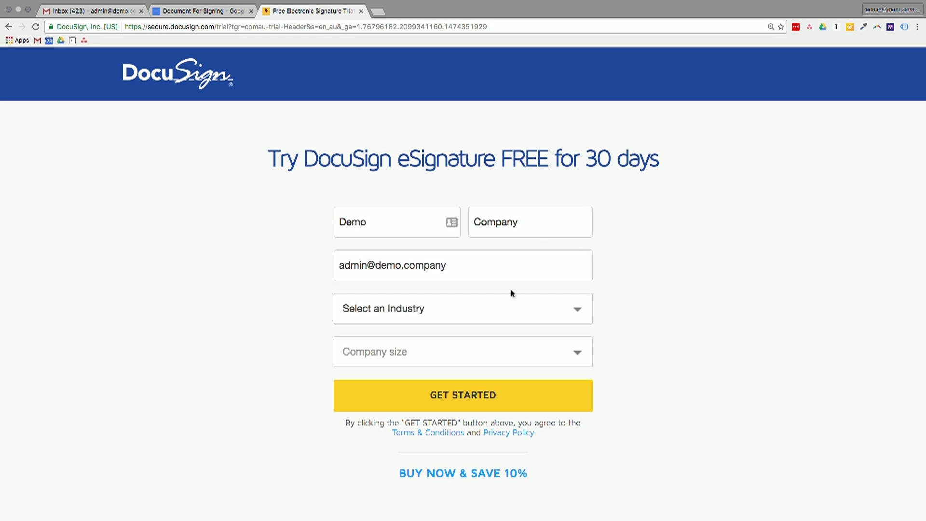
pyautogui.click(510, 295)
pyautogui.click(462, 325)
pyautogui.click(390, 355)
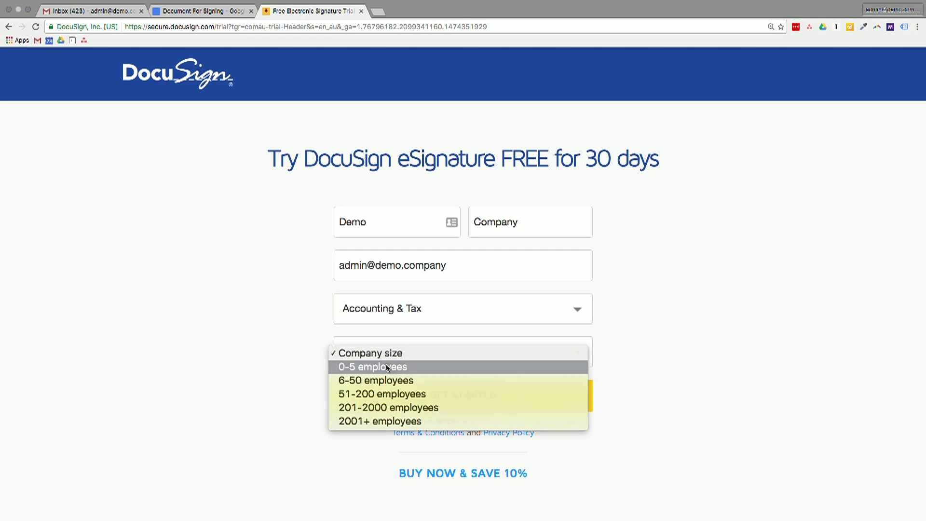
pyautogui.click(386, 366)
pyautogui.click(424, 395)
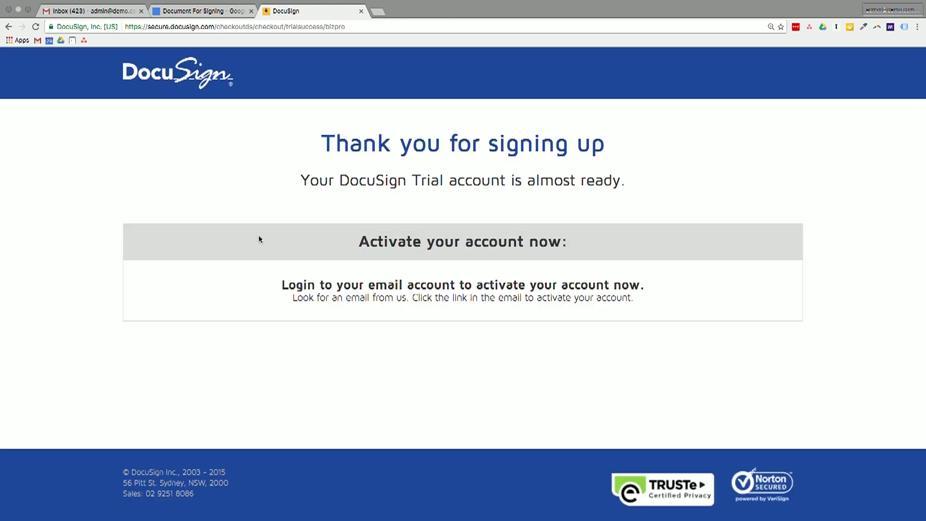
# Step: Open the DocuSign Account Activation email in the Gmail inbox
pyautogui.click(82, 11)
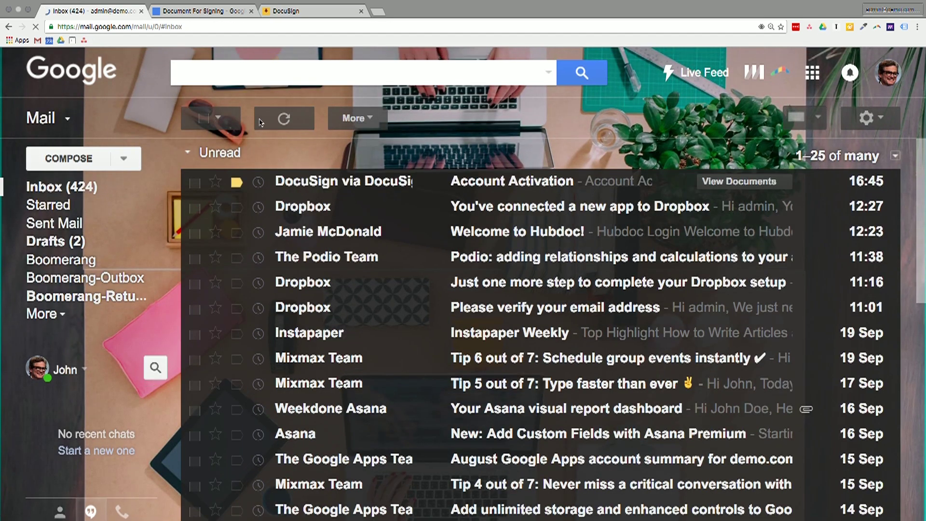
pyautogui.click(329, 181)
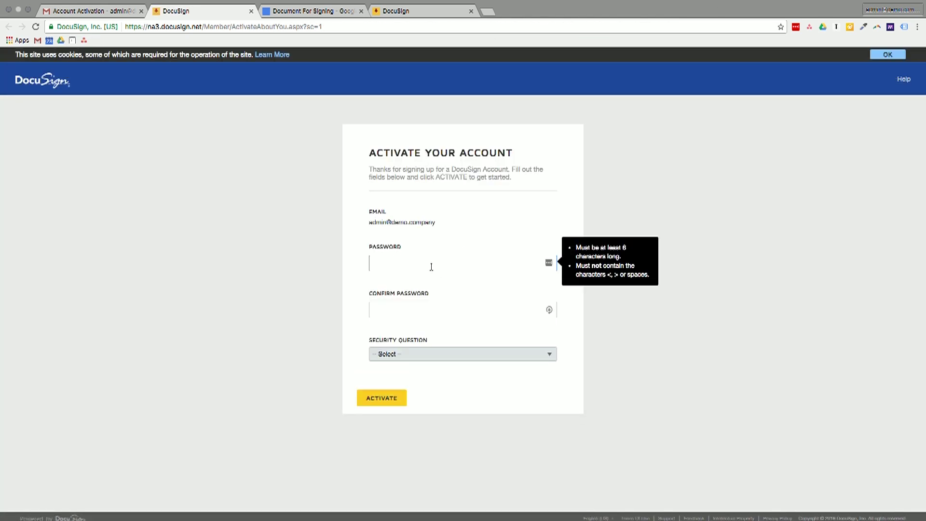
# Step: Generate a random password with the password manager and copy it
pyautogui.press('super+plus')
pyautogui.press('super+plus')
pyautogui.press('super+plus')
pyautogui.press('super+plus')
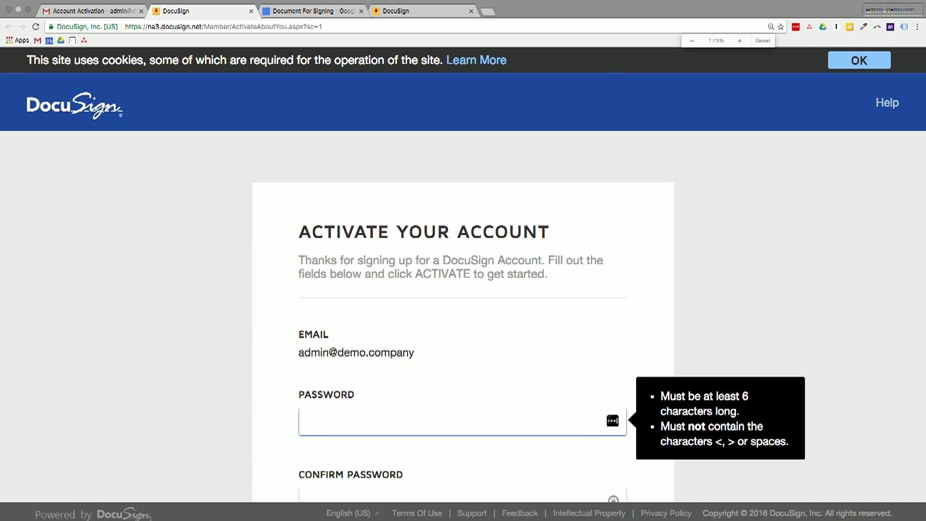
pyautogui.click(612, 421)
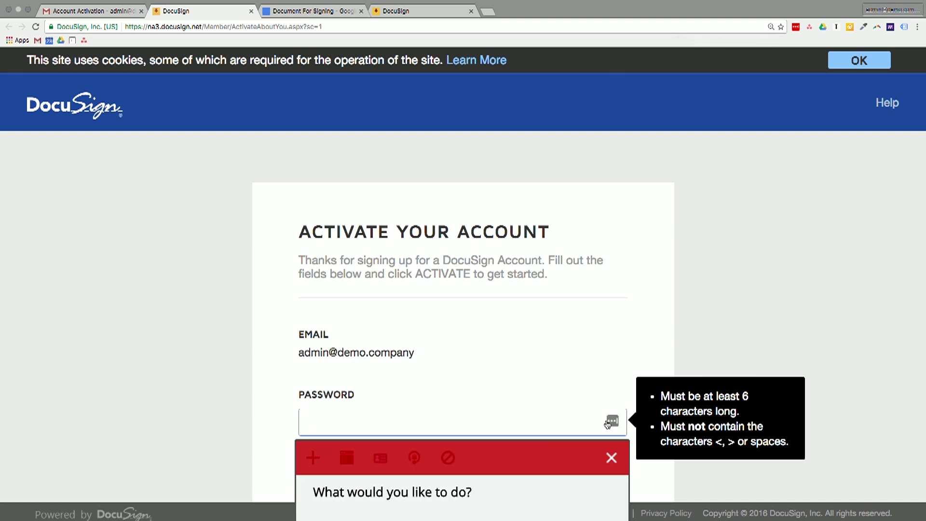
pyautogui.click(738, 350)
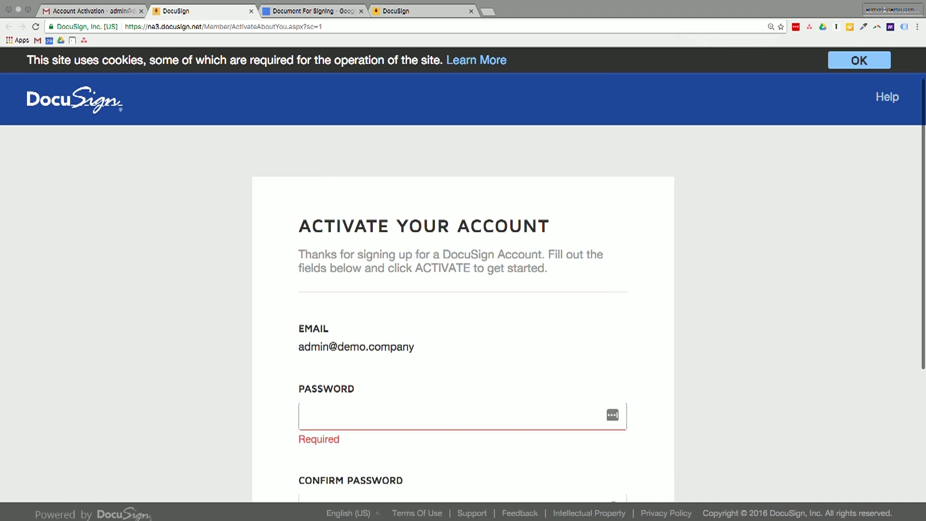
pyautogui.scroll(-5, 734, 233)
pyautogui.click(614, 188)
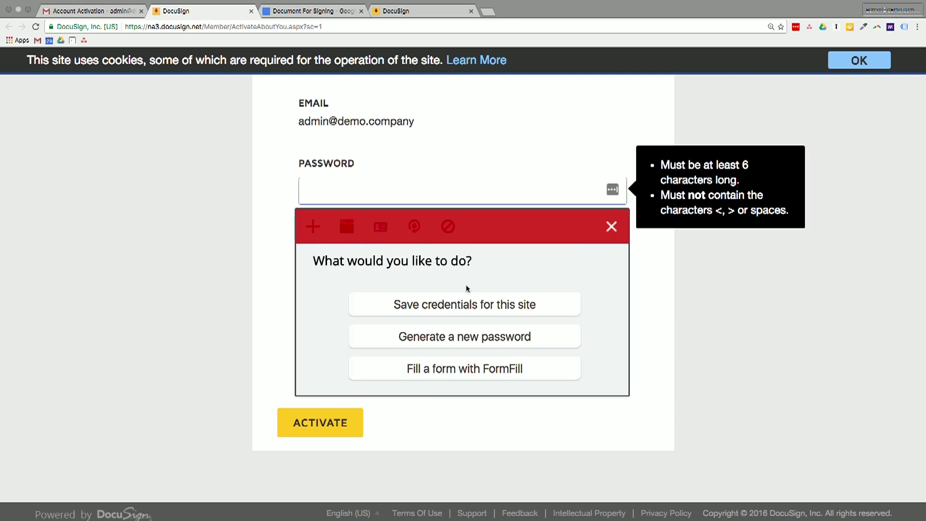
pyautogui.click(399, 332)
pyautogui.click(417, 316)
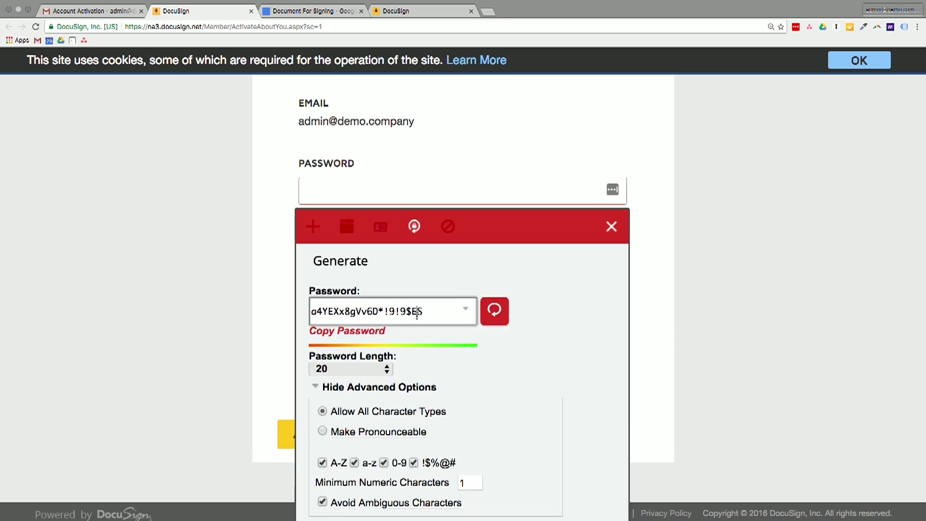
pyautogui.hotkey('ctrl', 'a')
pyautogui.hotkey('ctrl', 'c')
# Step: Paste the generated password into both Password and Confirm Password
pyautogui.click(409, 198)
pyautogui.hotkey('ctrl', 'v')
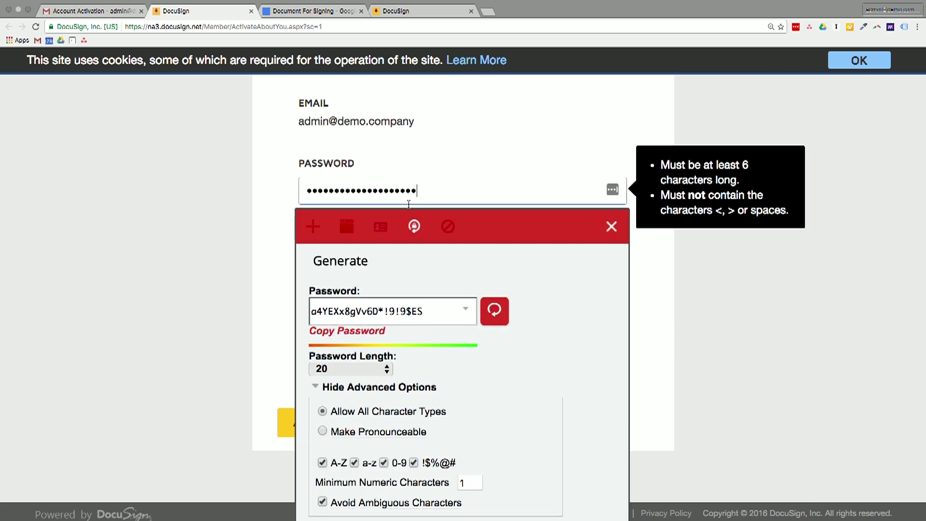
pyautogui.press('Tab')
pyautogui.hotkey('ctrl', 'v')
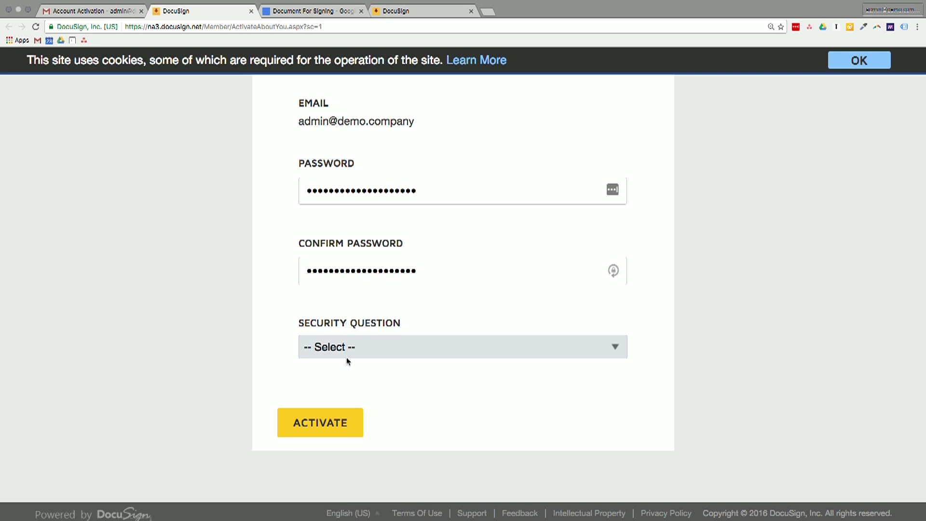
# Step: Pick the mother's maiden name security question, enter the answer, and activate the account
pyautogui.click(346, 355)
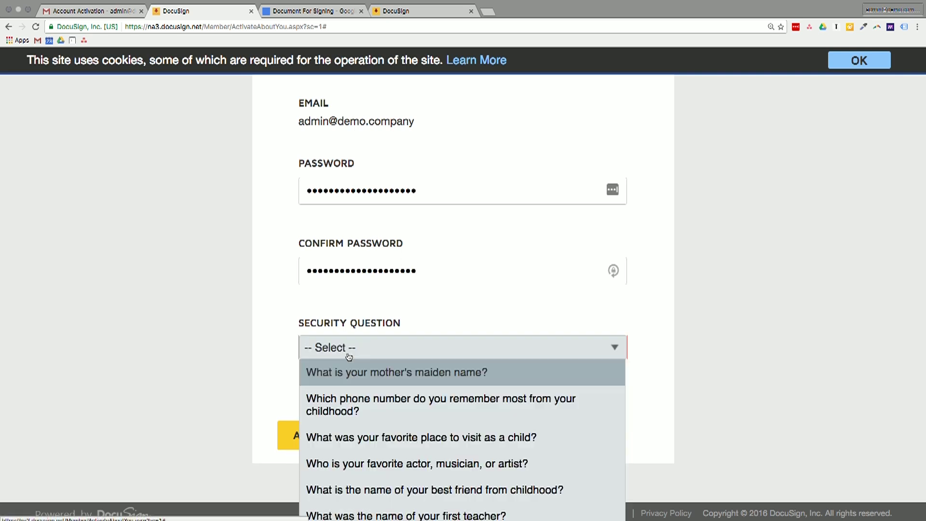
pyautogui.click(345, 380)
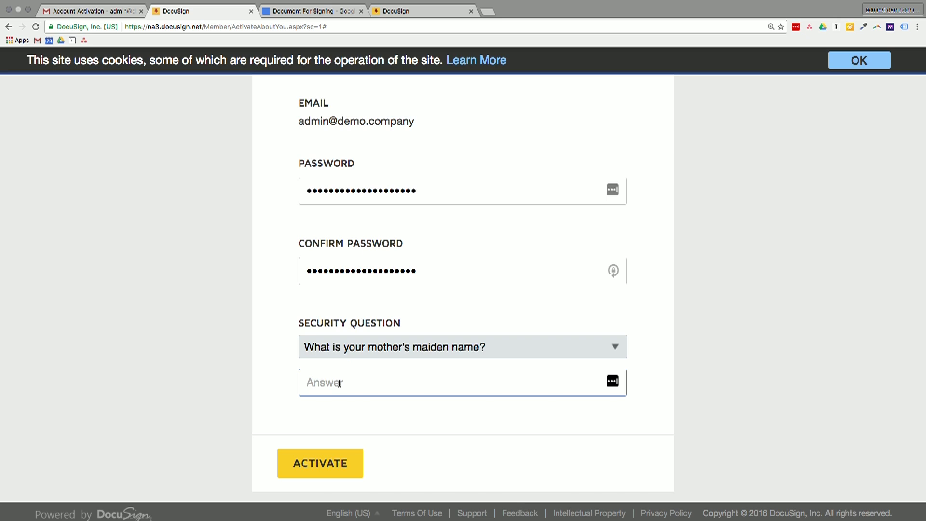
pyautogui.click(313, 473)
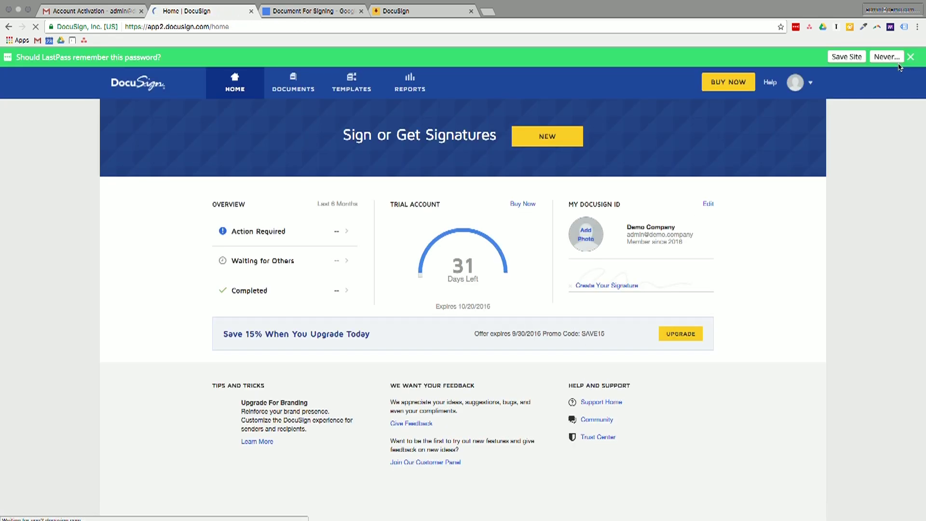
# Step: Zoom into the Home dashboard and open the profile avatar menu
pyautogui.hotkey('ctrl', '+')
pyautogui.hotkey('ctrl', '+')
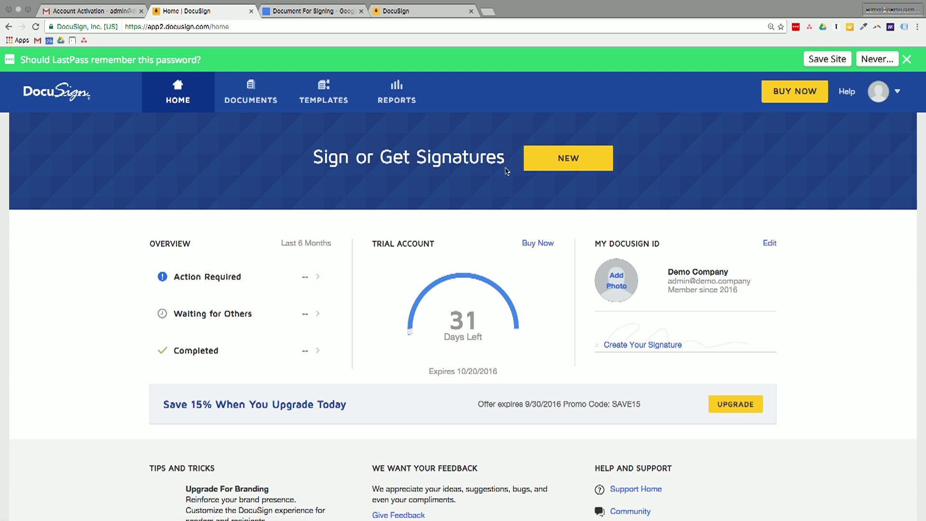
pyautogui.click(891, 96)
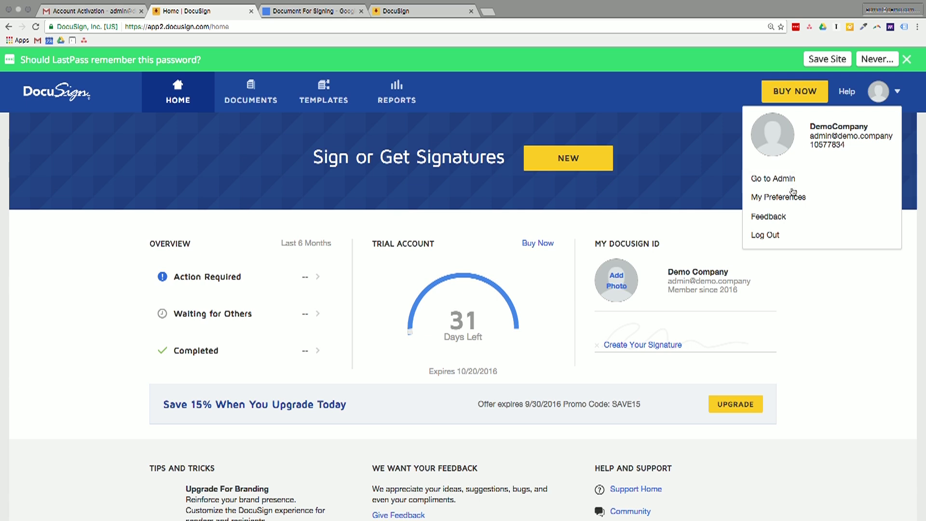
# Step: Open My Preferences, view Electronic Notary Public, then go to Privacy & Security
pyautogui.click(890, 90)
pyautogui.click(889, 90)
pyautogui.click(764, 196)
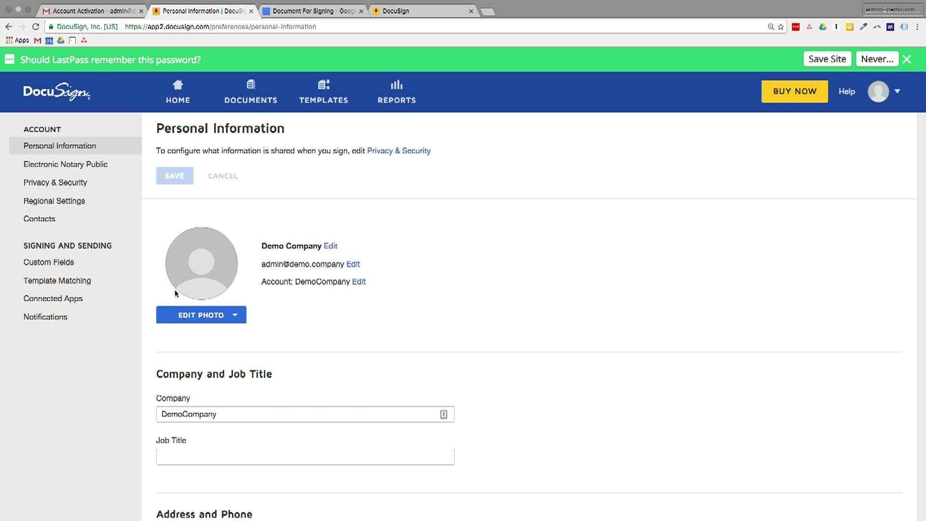
pyautogui.click(69, 169)
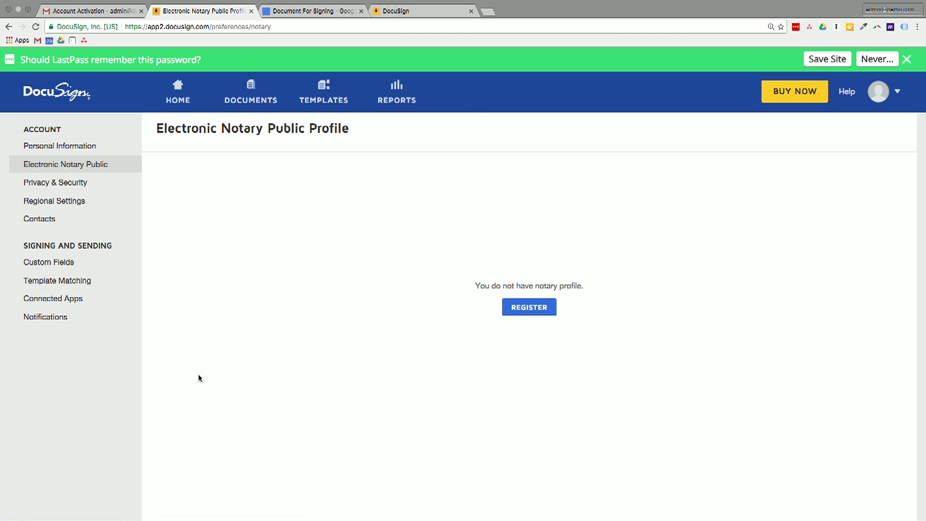
pyautogui.click(45, 189)
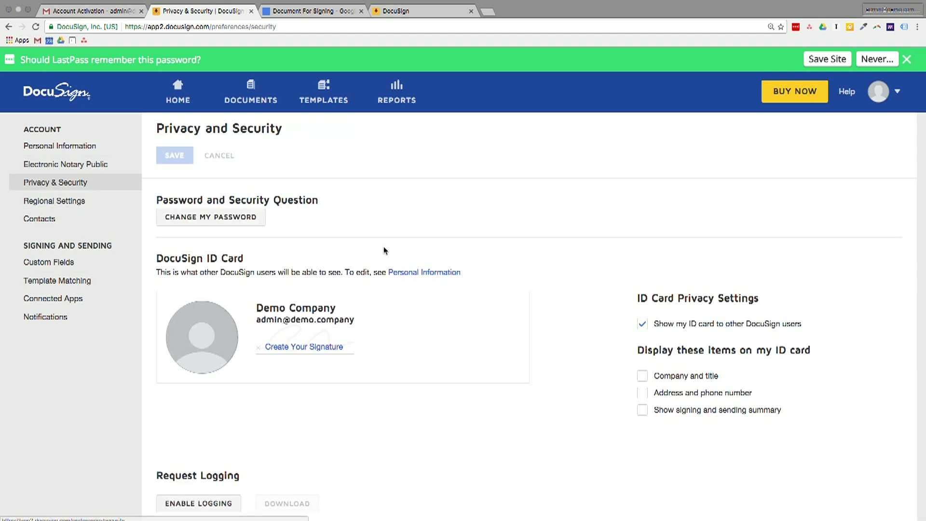
# Step: Stop showing the ID card to other DocuSign users and save the privacy settings
pyautogui.scroll(-2, 386, 253)
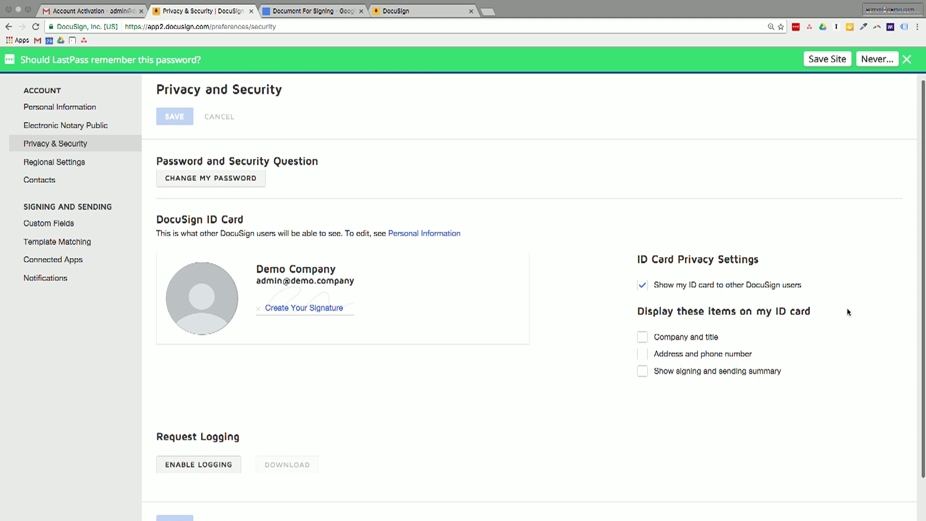
pyautogui.click(644, 286)
pyautogui.press('super+equal')
pyautogui.press('super+equal')
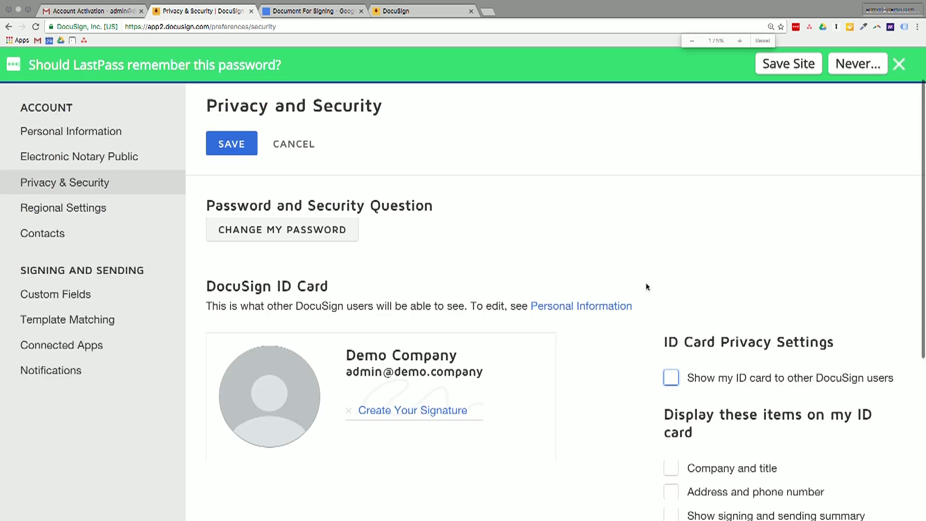
pyautogui.click(900, 64)
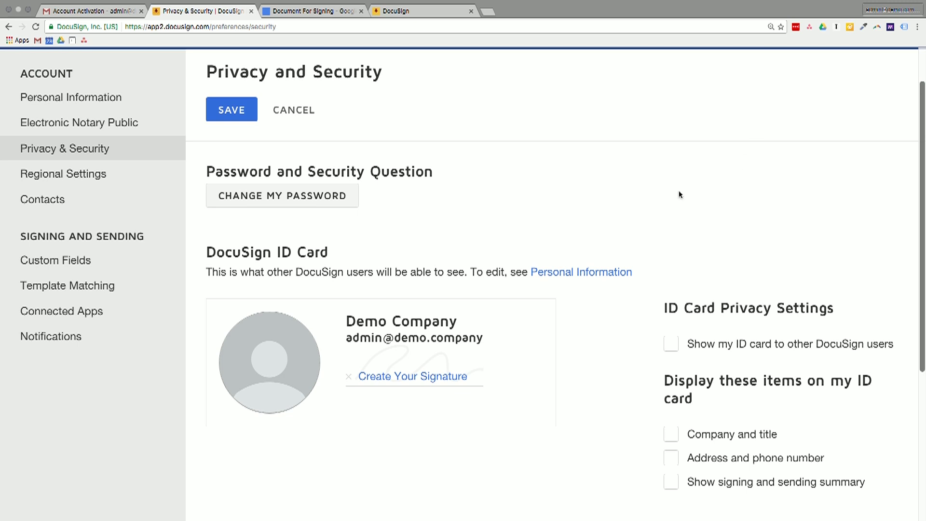
pyautogui.scroll(-3, 678, 194)
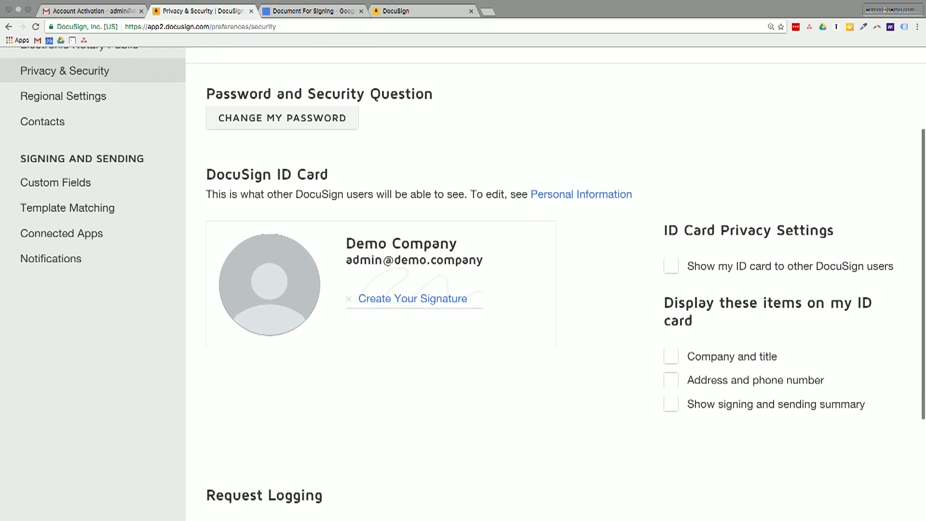
pyautogui.scroll(-5, 679, 194)
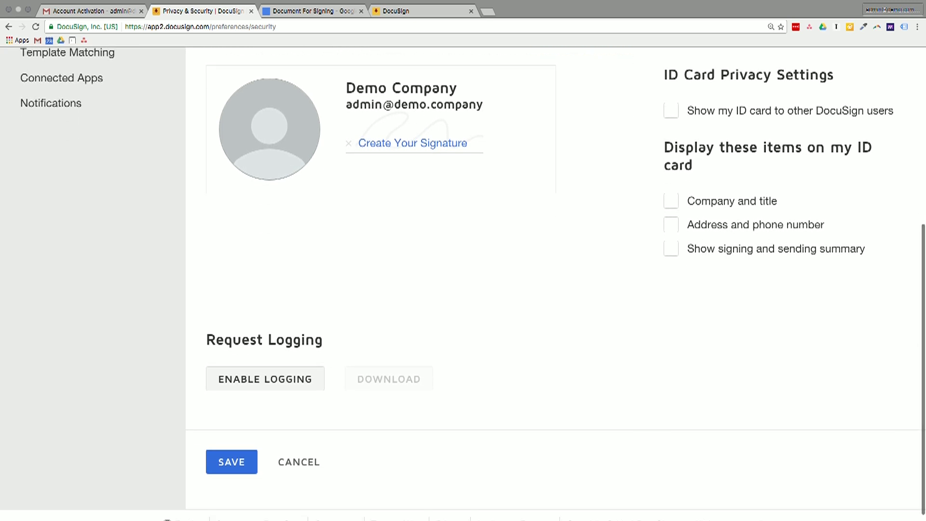
pyautogui.scroll(3, 678, 195)
pyautogui.scroll(-2, 678, 194)
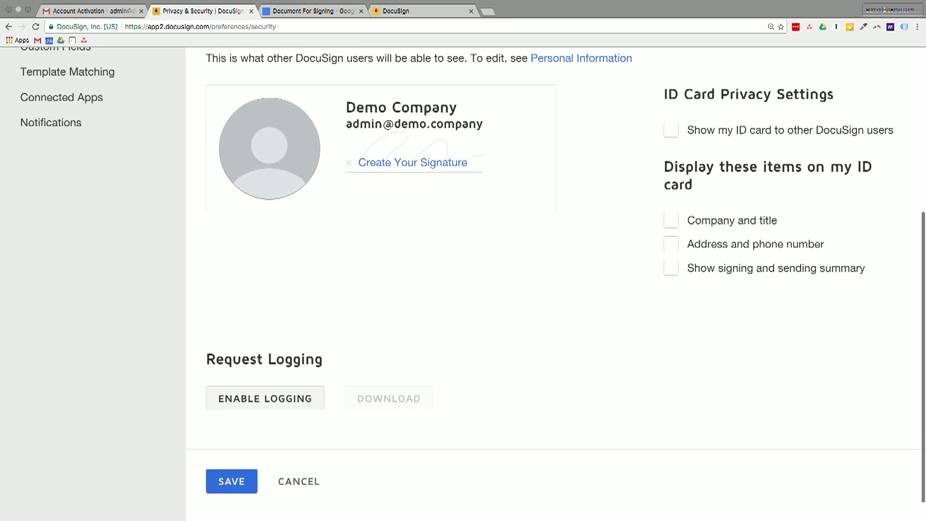
pyautogui.click(224, 481)
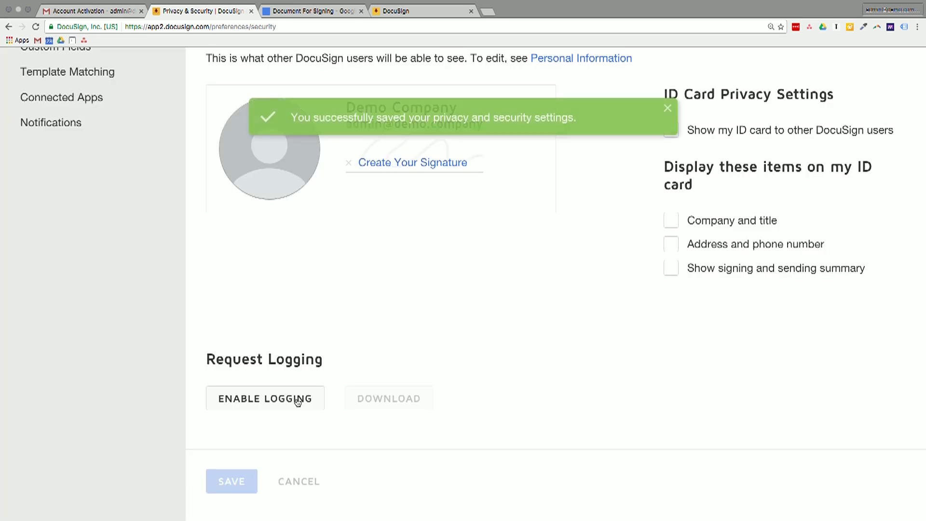
pyautogui.scroll(4, 438, 340)
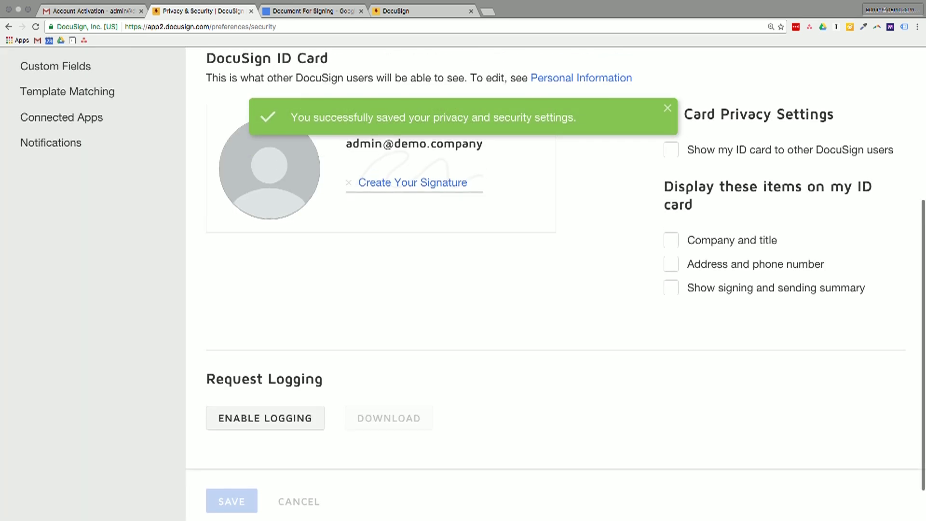
pyautogui.scroll(2, 216, 366)
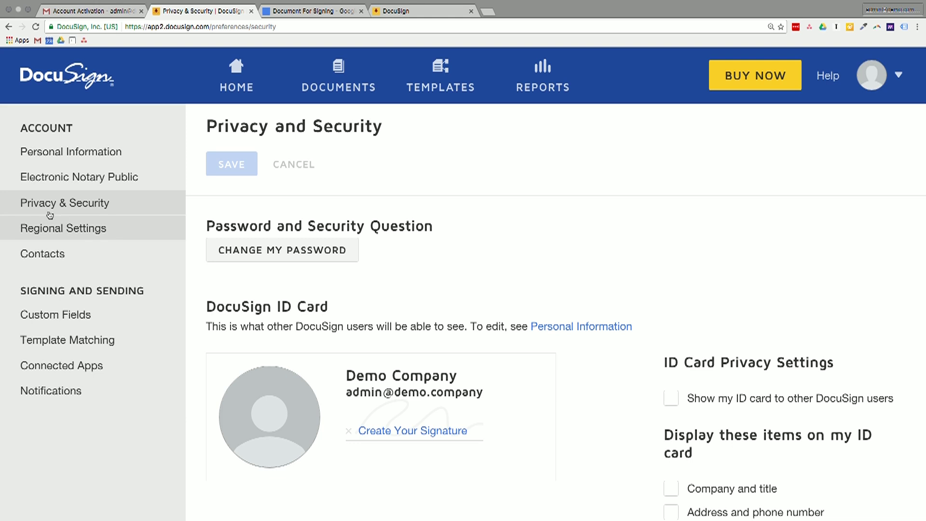
# Step: Review Regional Settings and Contacts, then scroll the empty Custom Fields page
pyautogui.click(44, 229)
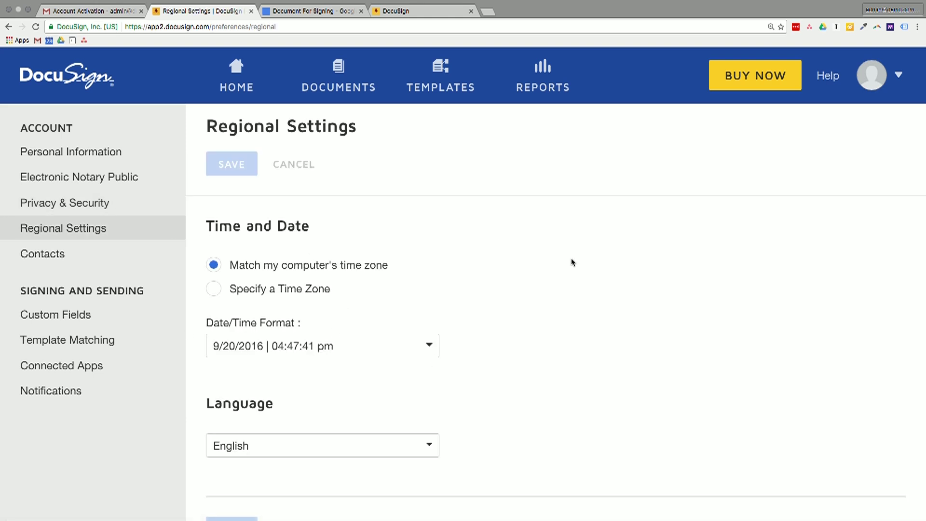
pyautogui.scroll(-2, 575, 269)
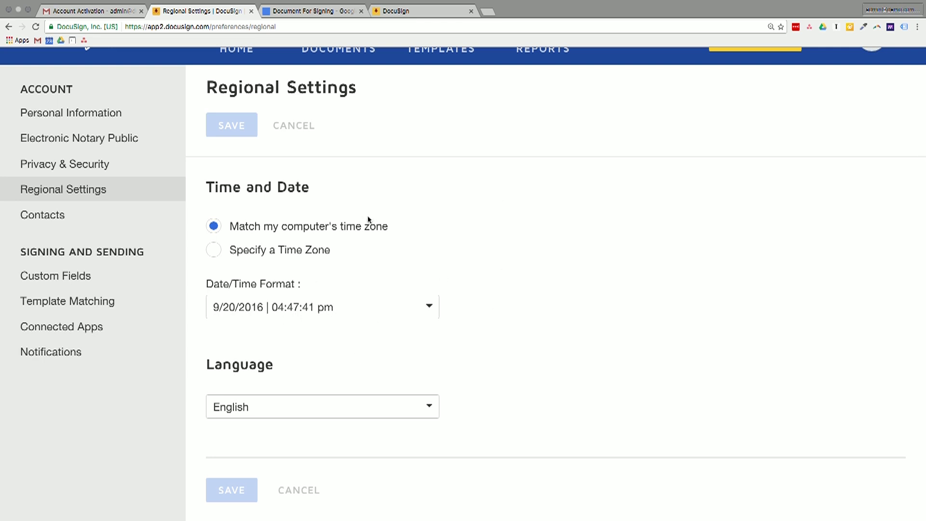
pyautogui.click(68, 215)
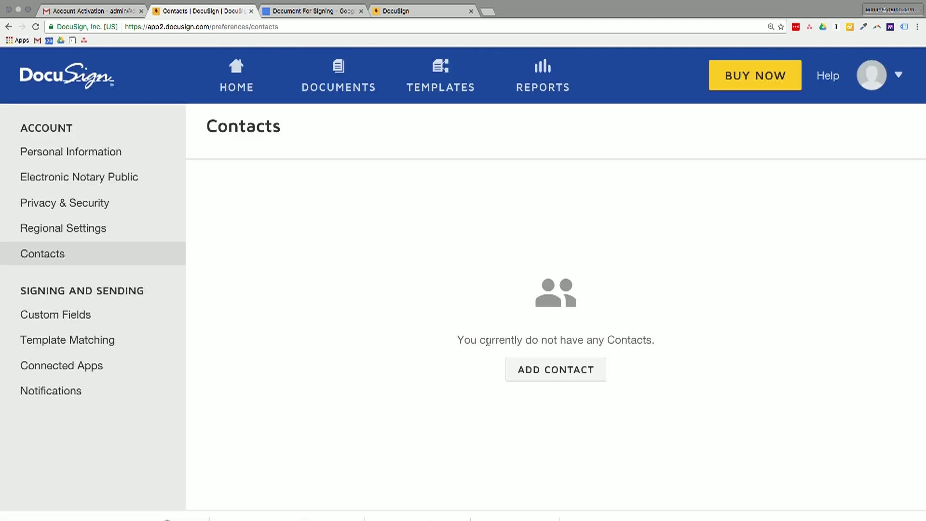
pyautogui.click(73, 316)
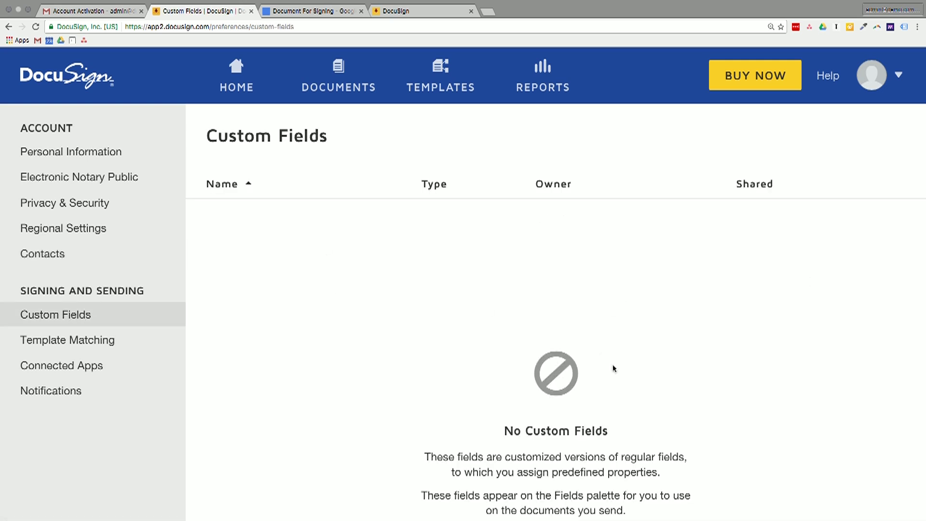
pyautogui.scroll(-1, 667, 387)
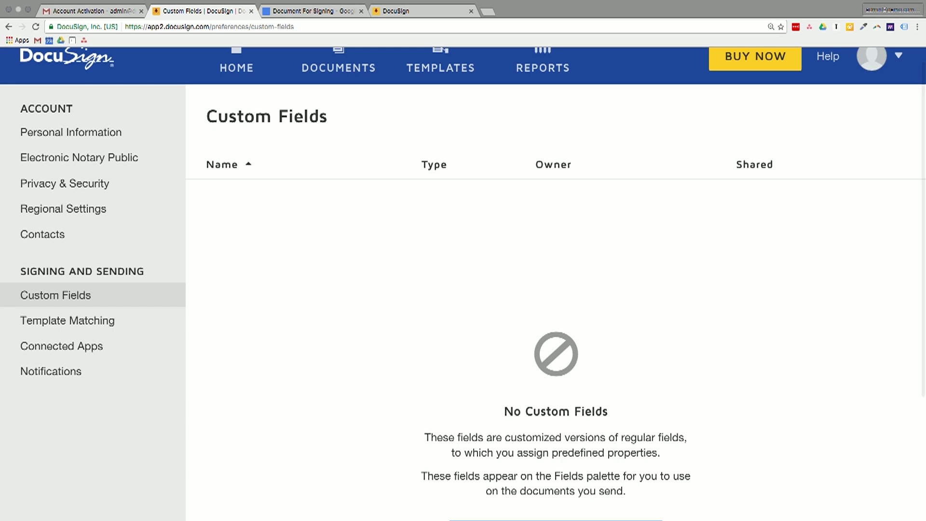
pyautogui.scroll(-2, 533, 221)
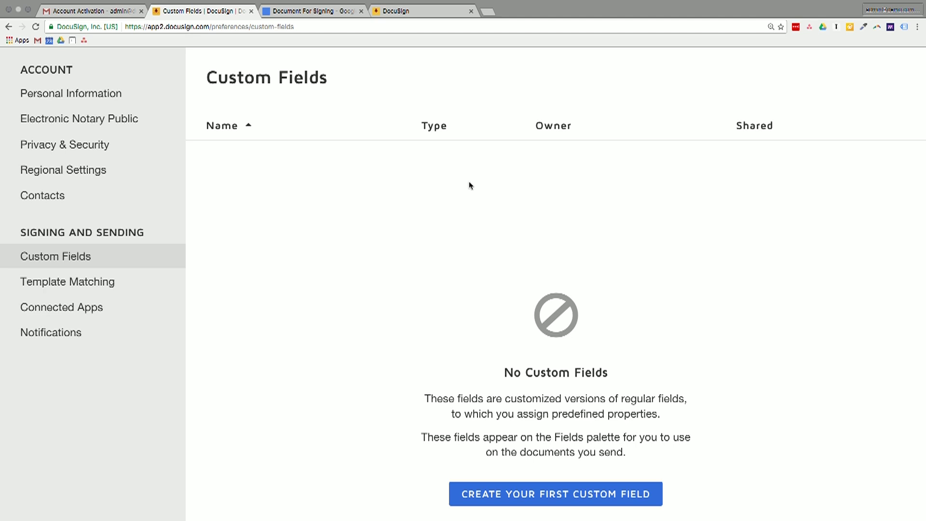
# Step: Review the Template Matching and Connected Apps cloud storage preferences pages
pyautogui.click(47, 286)
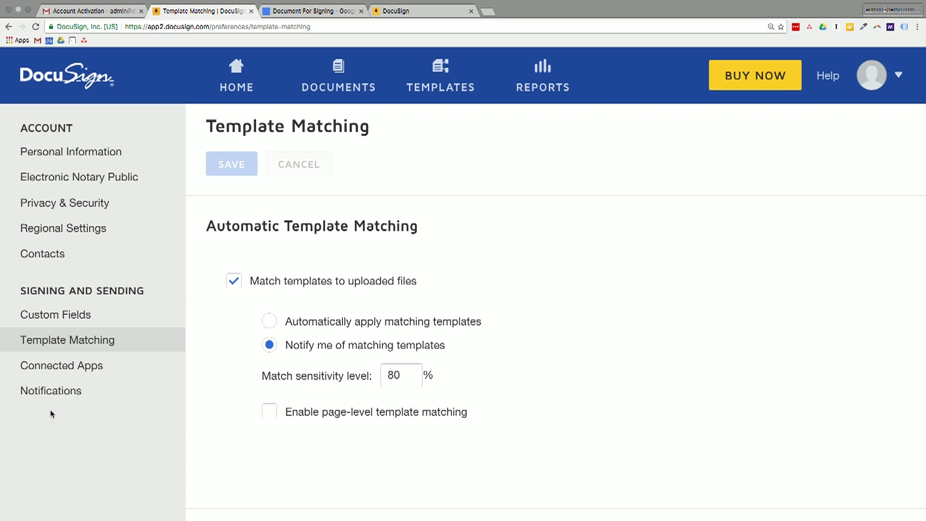
pyautogui.click(78, 370)
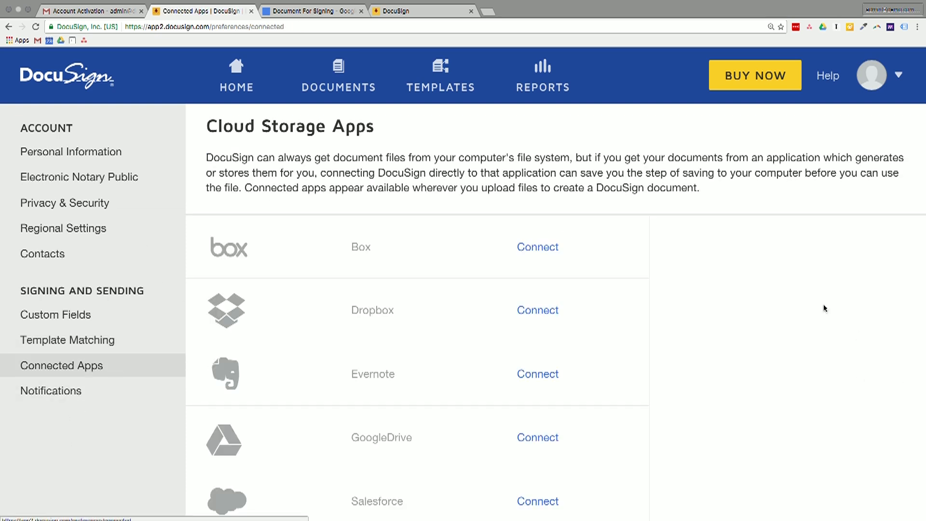
pyautogui.scroll(-5, 463, 279)
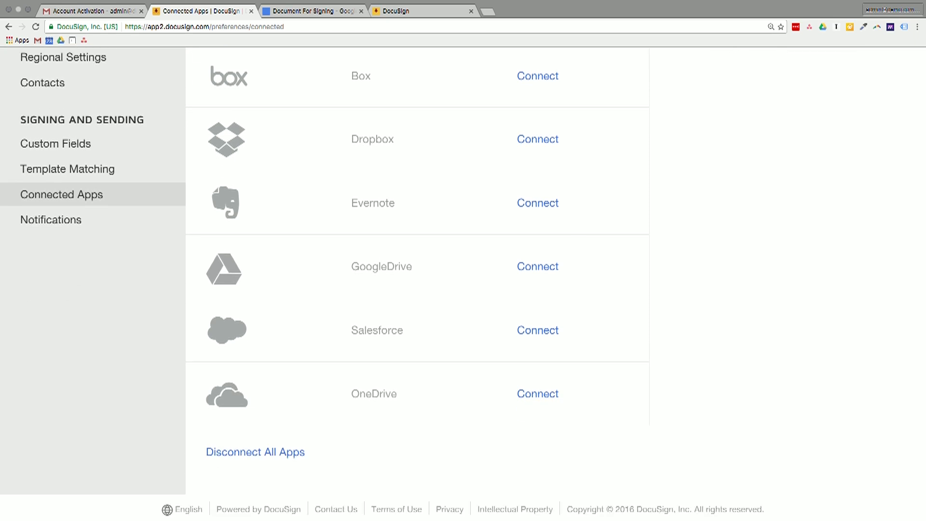
pyautogui.scroll(2, 463, 280)
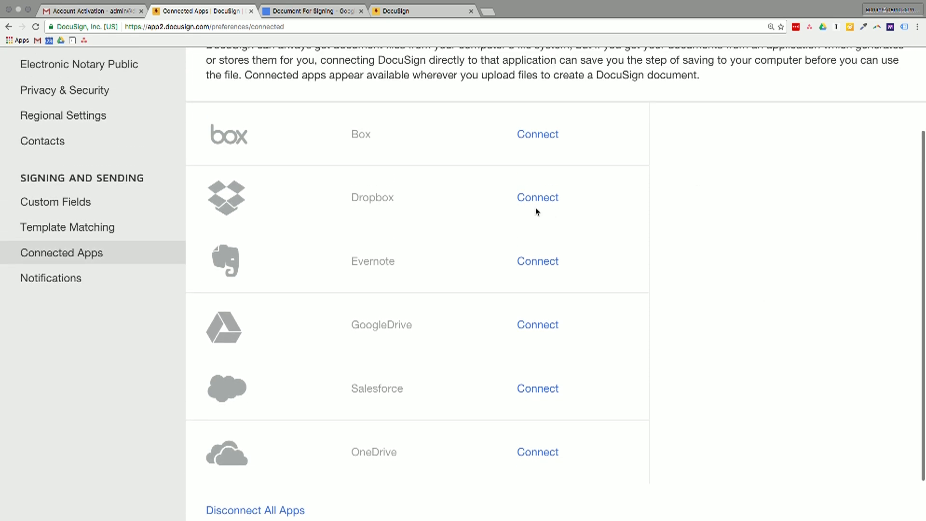
# Step: Look through the Notifications preferences, confirming every sending and recipient notification is checked
pyautogui.click(62, 287)
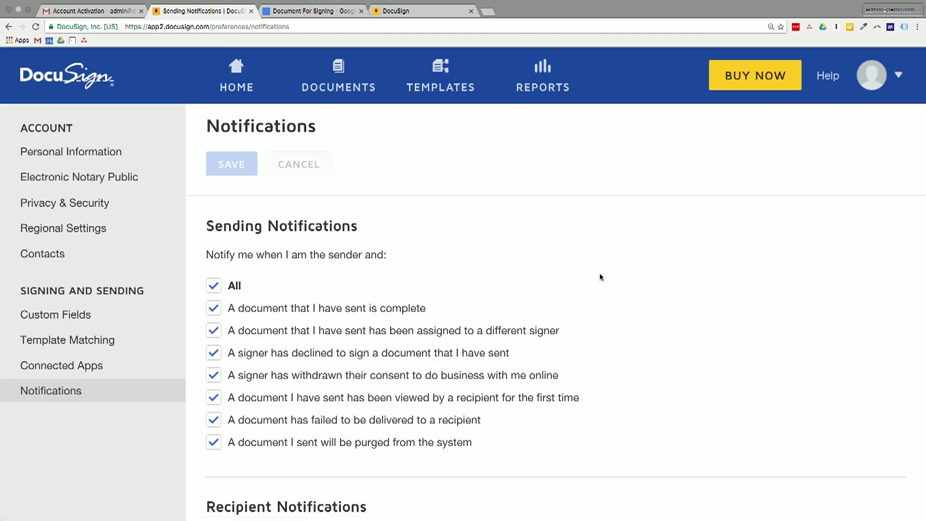
pyautogui.scroll(-10, 600, 276)
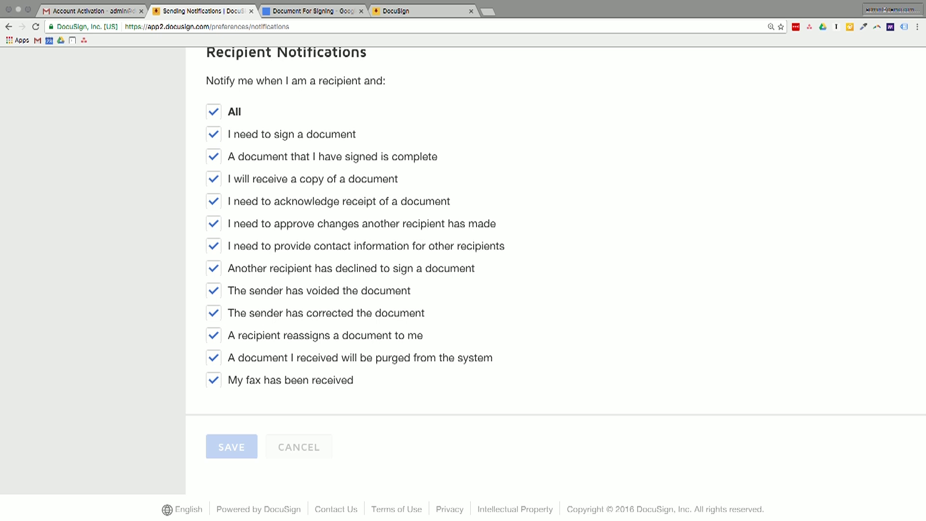
pyautogui.scroll(10, 463, 281)
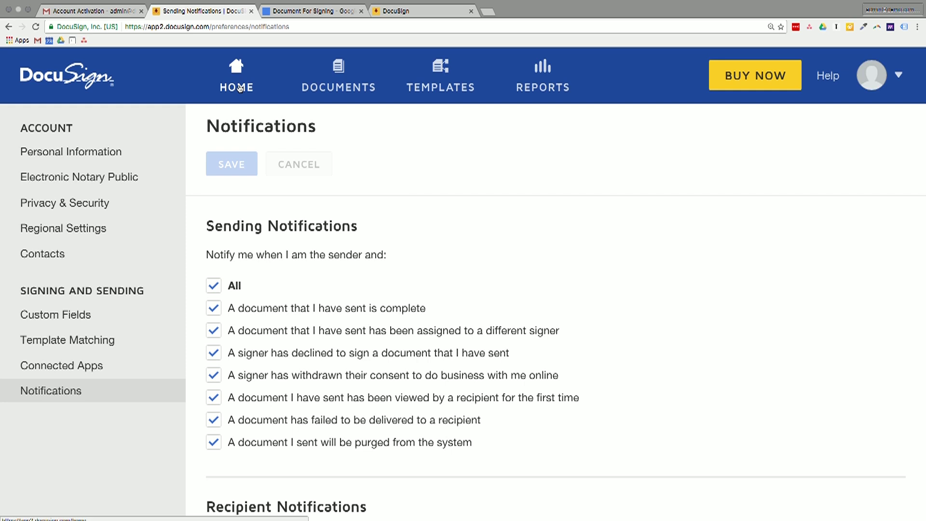
# Step: From the home dashboard, start a NEW Send a Document envelope and check the Get From Cloud sources
pyautogui.click(240, 87)
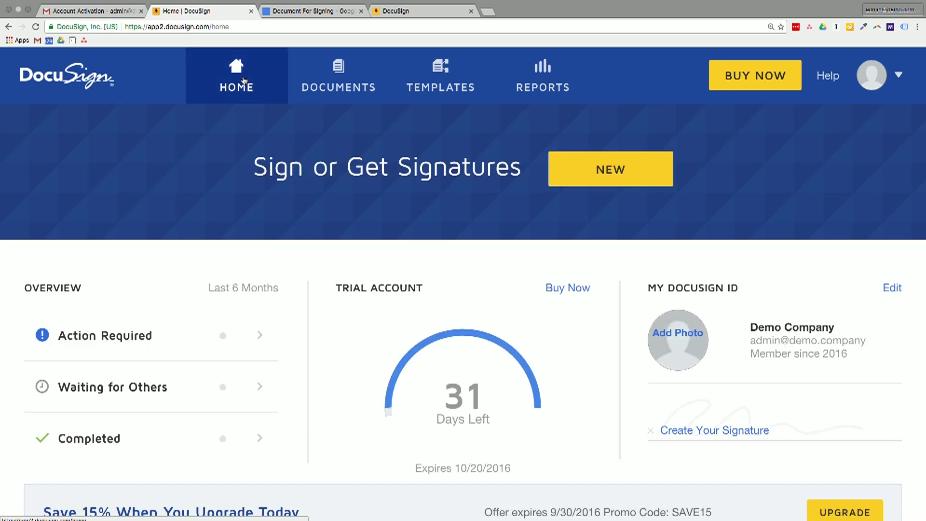
pyautogui.click(607, 158)
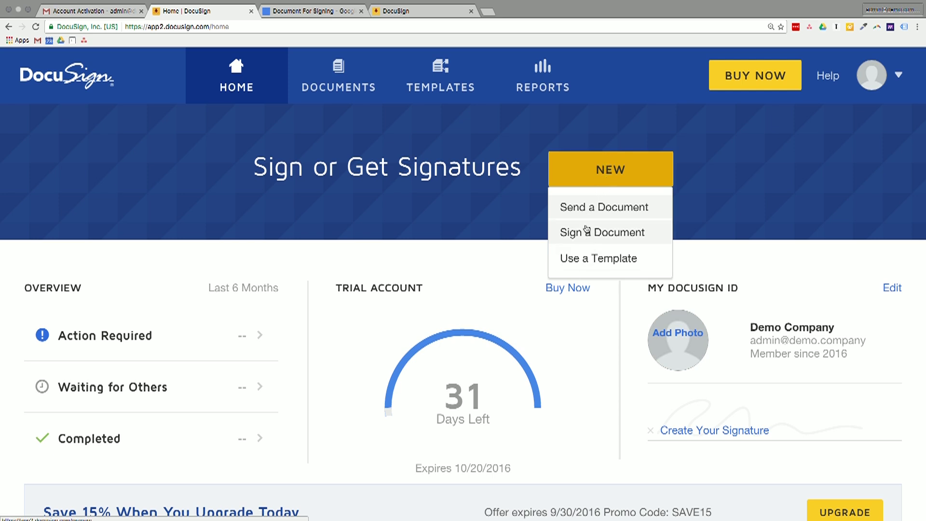
pyautogui.click(584, 207)
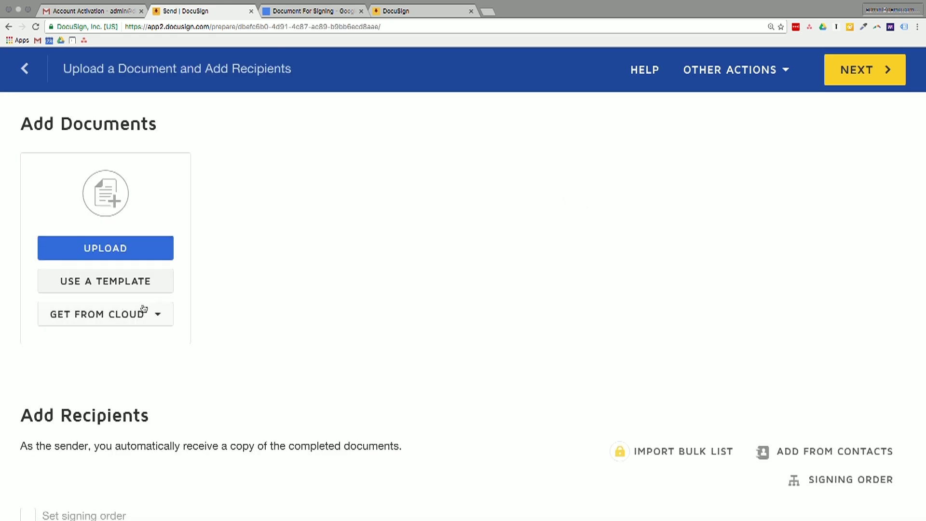
pyautogui.click(96, 314)
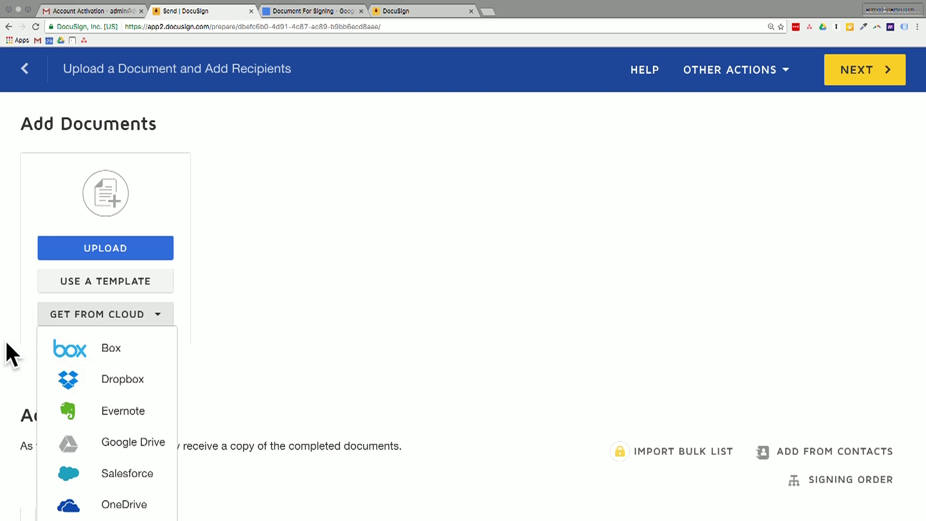
pyautogui.click(71, 318)
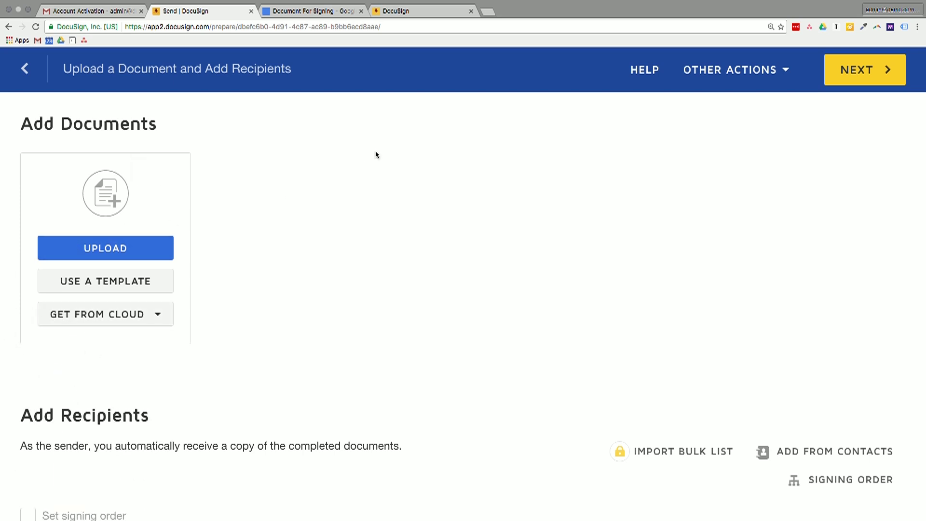
# Step: Save 'Document For Signing' from Google Docs via File > Download as > PDF Document (.pdf)
pyautogui.click(301, 11)
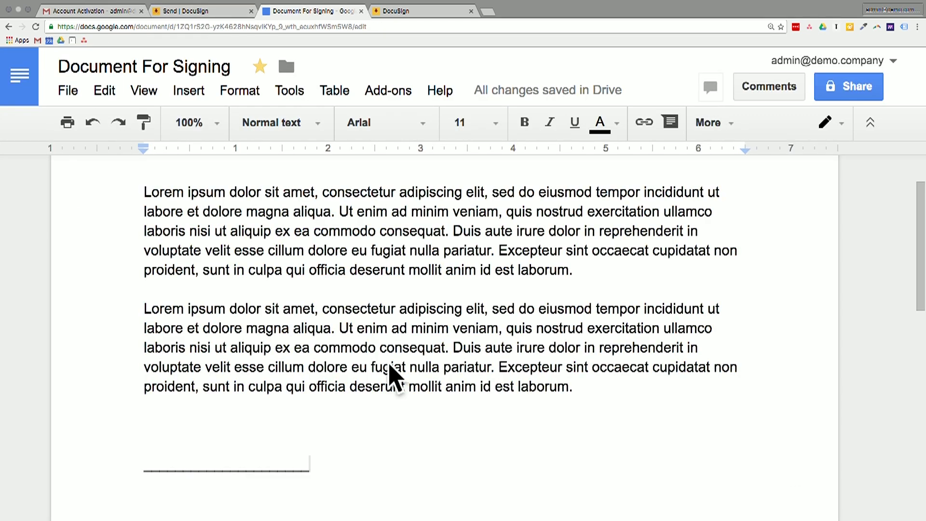
pyautogui.click(76, 100)
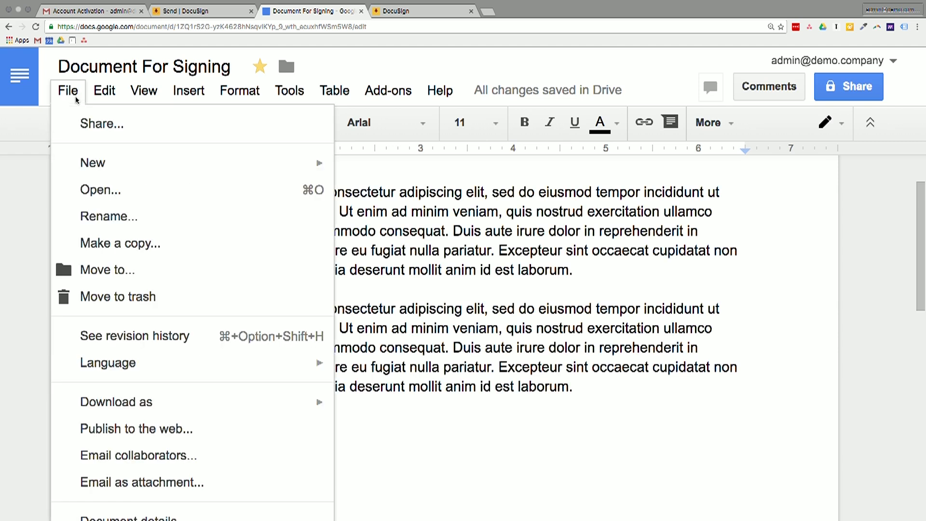
pyautogui.moveTo(68, 154)
pyautogui.moveTo(151, 399)
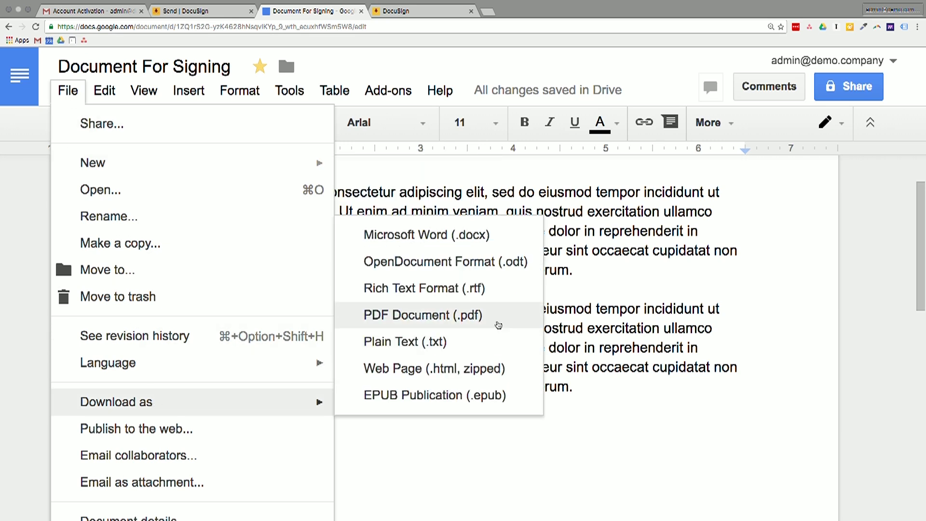
pyautogui.click(445, 316)
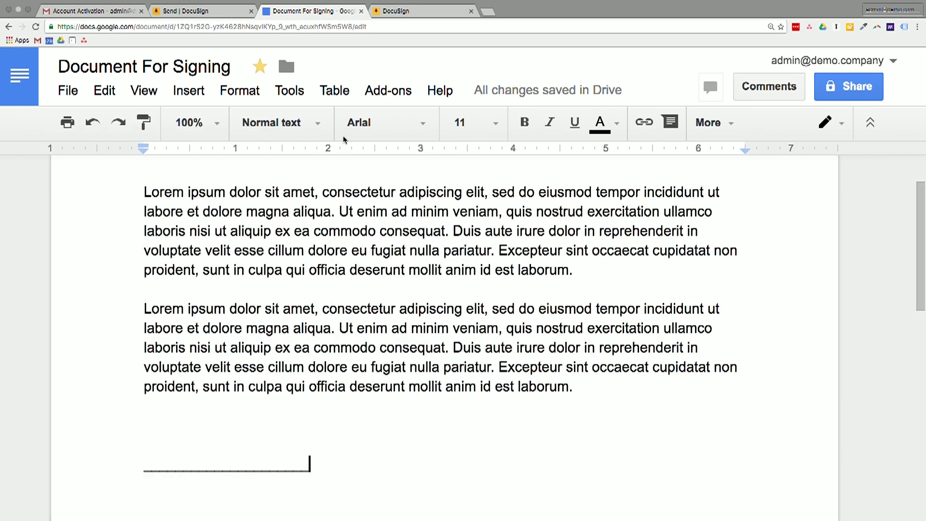
# Step: Upload DocumentForSigning.pdf from the Desktop into the DocuSign envelope
pyautogui.click(209, 15)
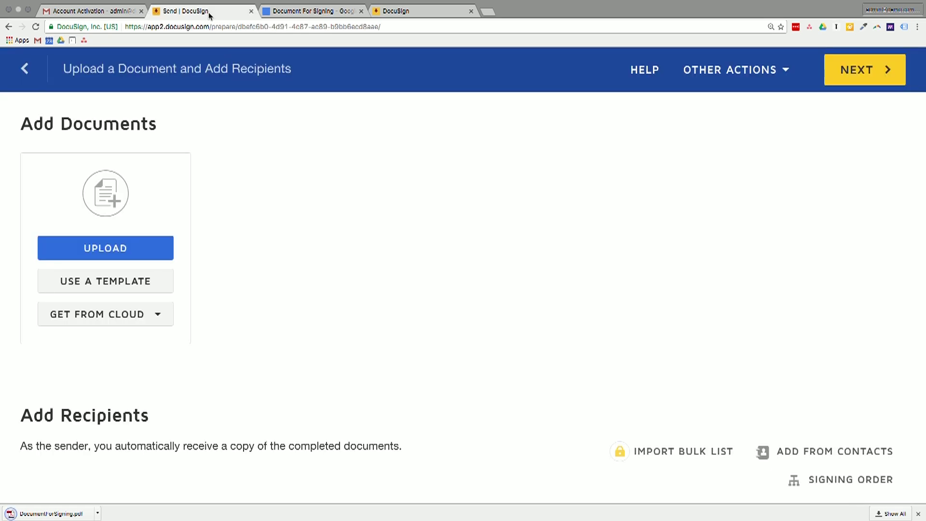
pyautogui.click(69, 247)
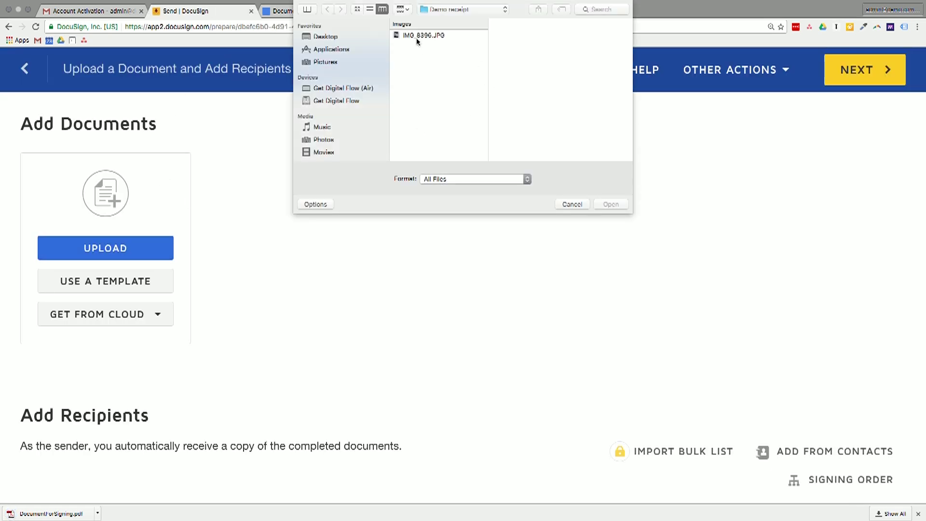
pyautogui.click(339, 38)
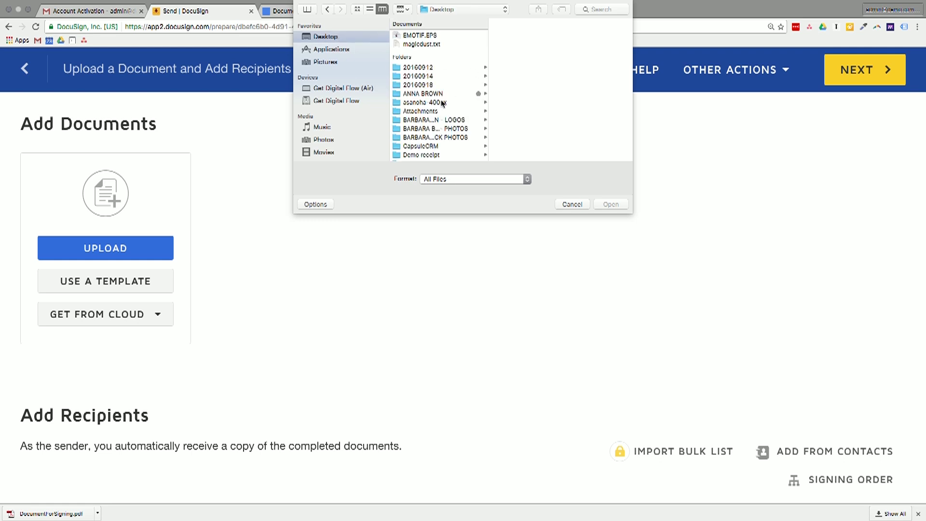
pyautogui.click(418, 44)
pyautogui.scroll(-10, 419, 43)
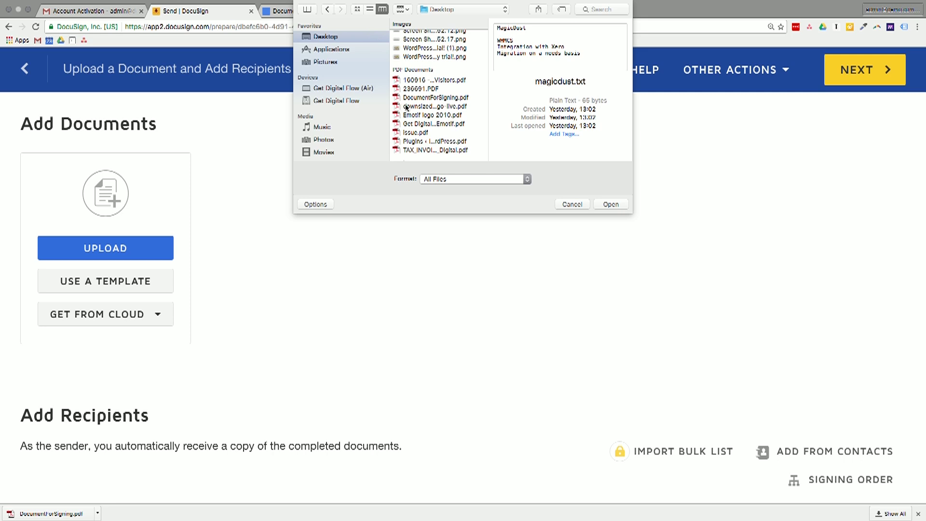
pyautogui.doubleClick(420, 98)
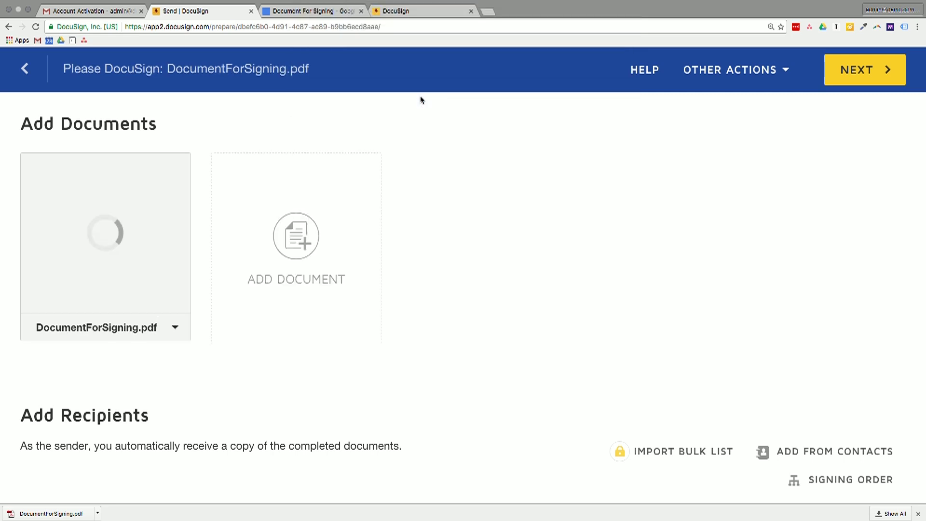
pyautogui.moveTo(222, 245)
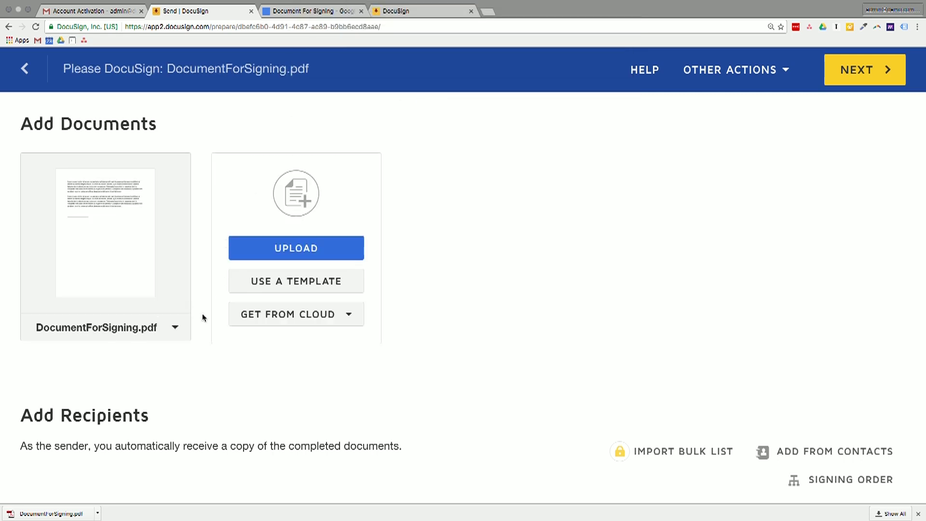